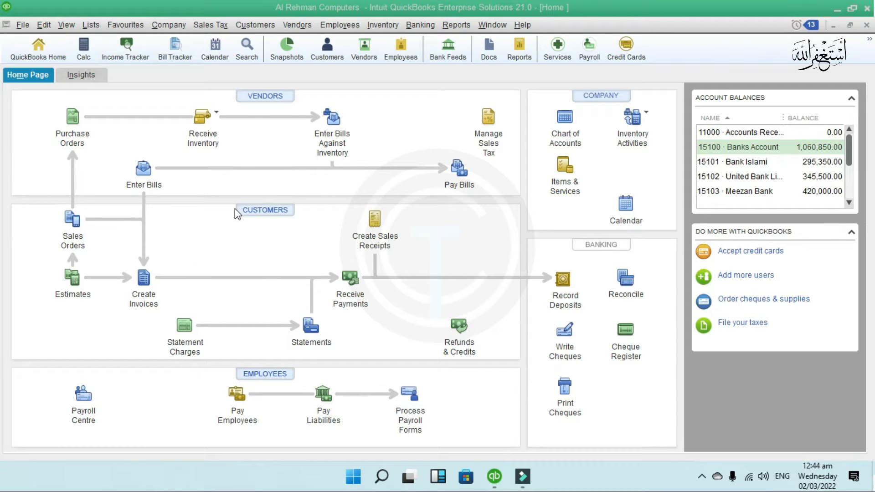
- Open the Customer Centre from the Customers menu, showing its empty active customer list
left_click_drag(219, 192, 318, 229)
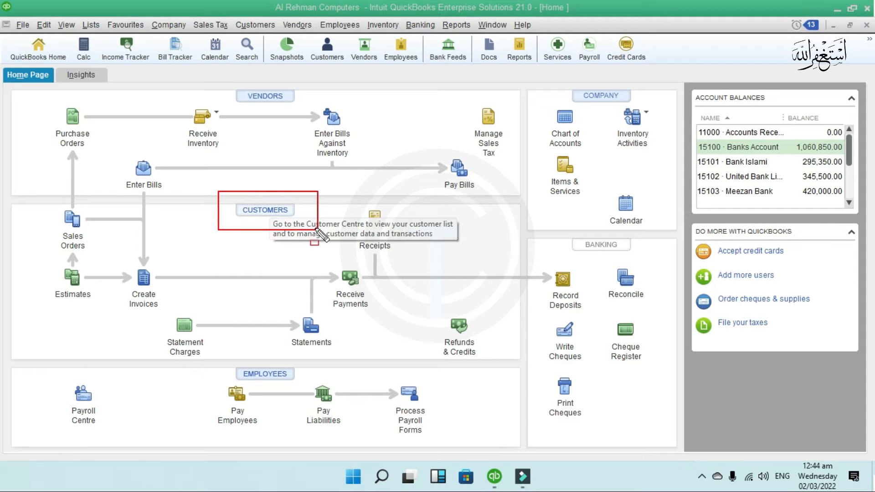
key("Escape")
left_click(271, 212)
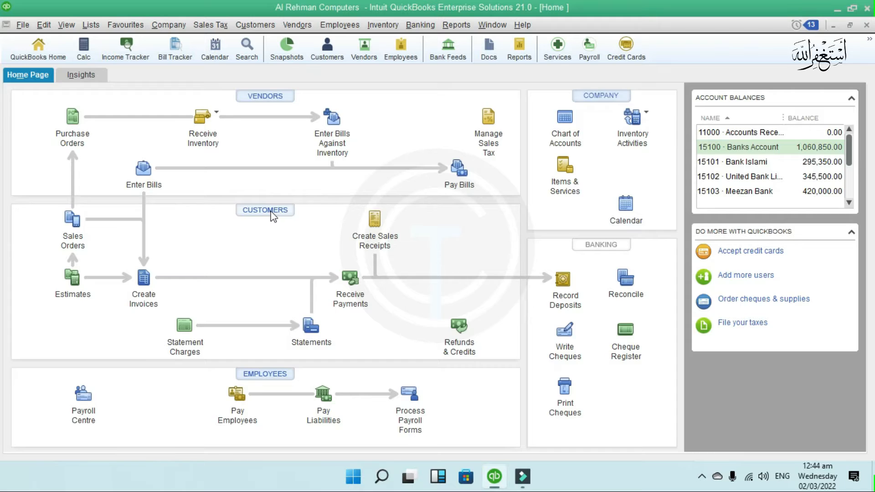
left_click(271, 211)
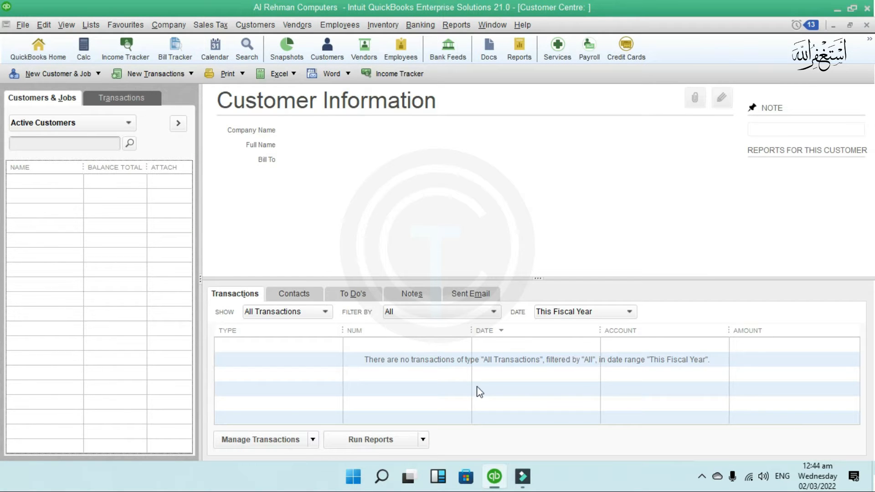
left_click(867, 26)
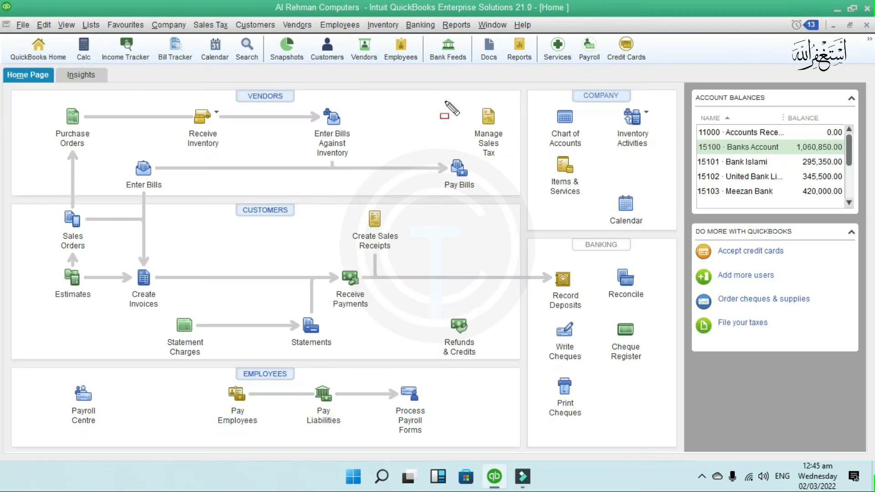
left_click_drag(265, 33, 278, 34)
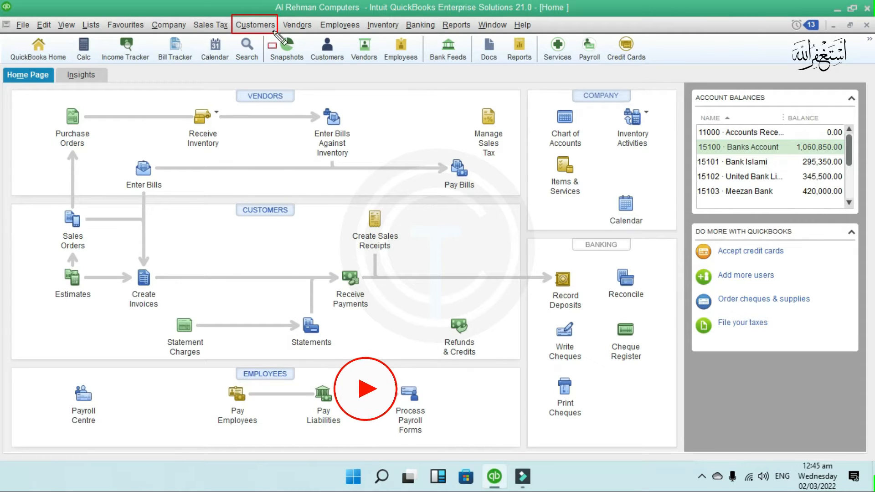
left_click(260, 27)
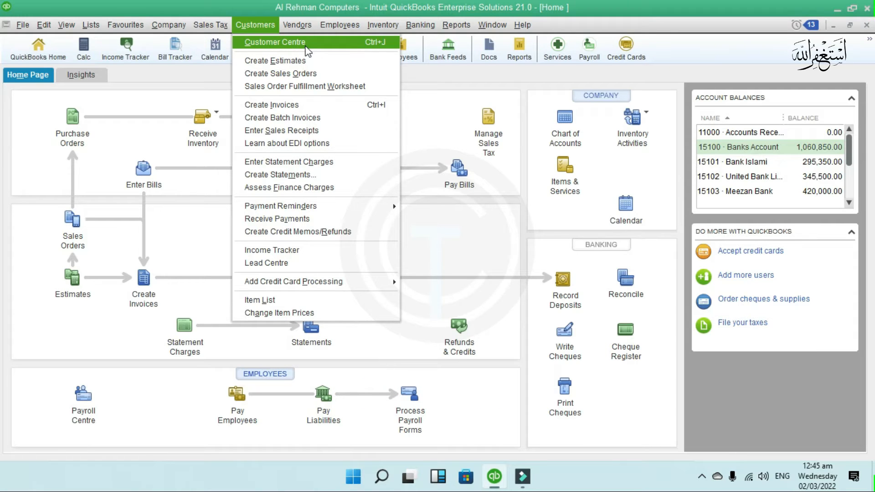
left_click(308, 51)
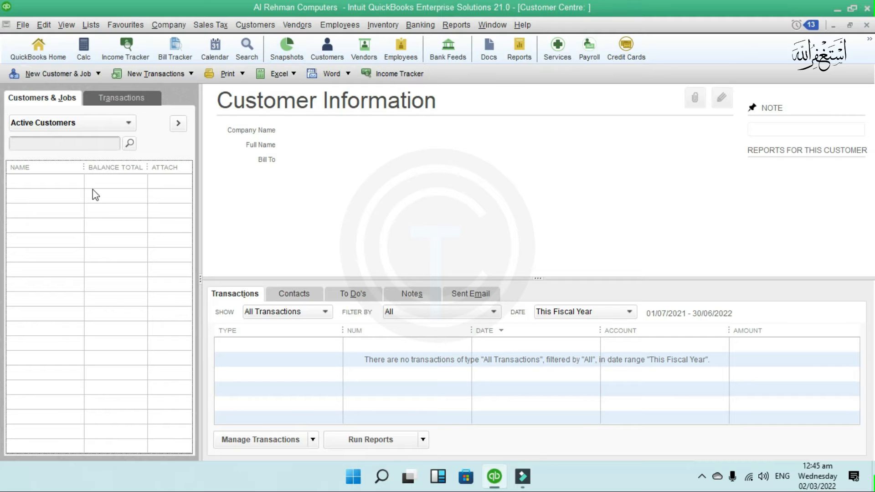
left_click(99, 74)
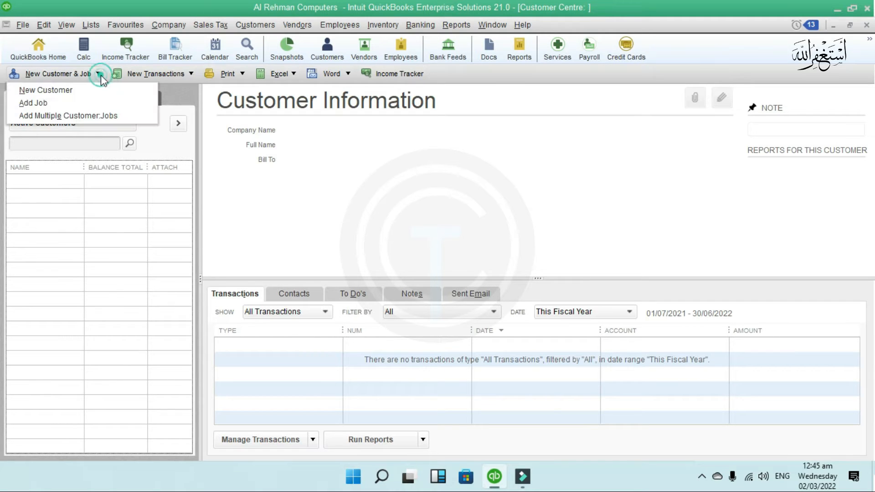
- Choose New Customer from the New Customer & Job dropdown to get a blank form
left_click(68, 90)
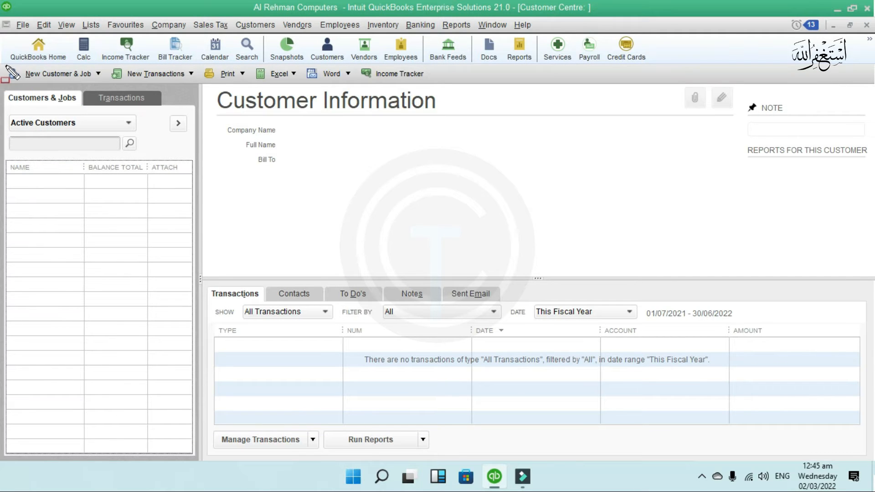
mouse_move(6, 64)
left_mouse_down()
mouse_move(49, 88)
mouse_move(105, 89)
left_mouse_up()
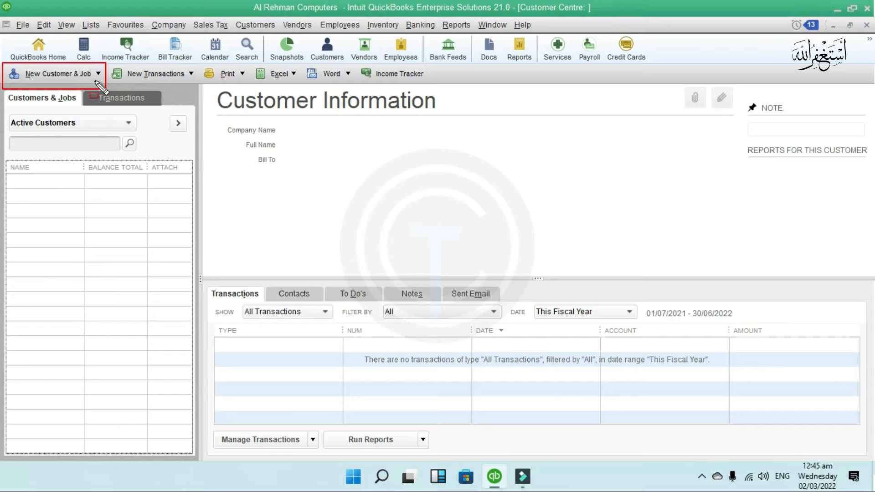
key("Escape")
left_click(98, 74)
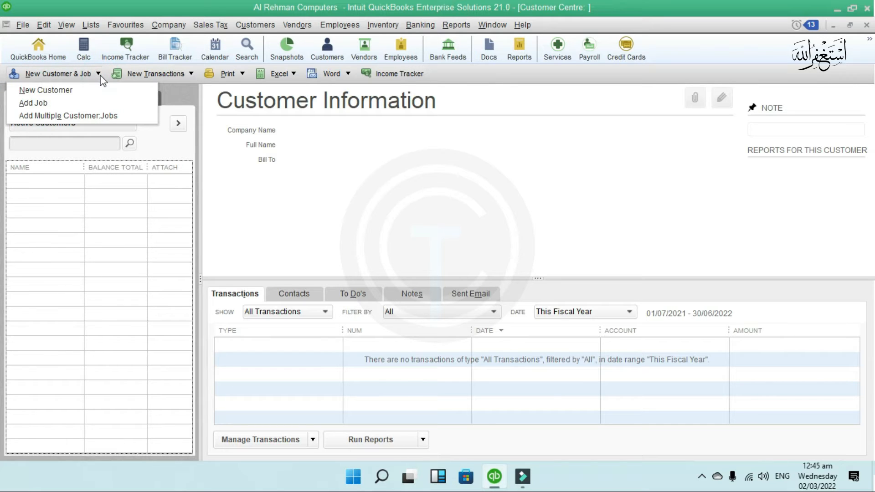
key("ctrl+2")
left_click_drag(100, 76, 9, 98)
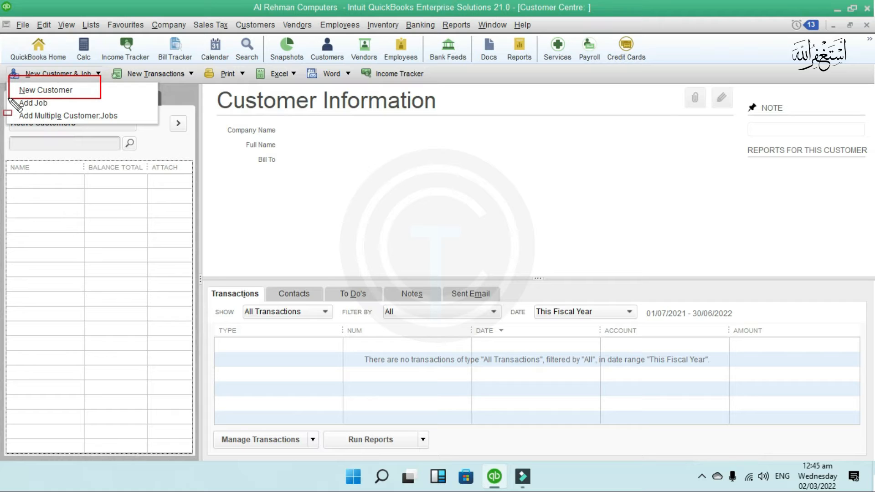
key("Escape")
left_click(46, 93)
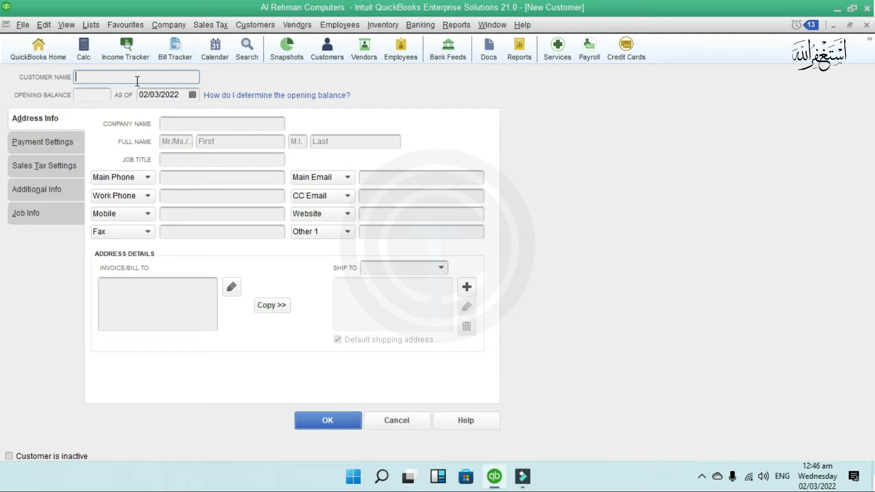
- Enter The City School as customer and company name, with salutation Mr. and the contact's first and last name
left_click(92, 80)
type("The City School")
left_click(100, 100)
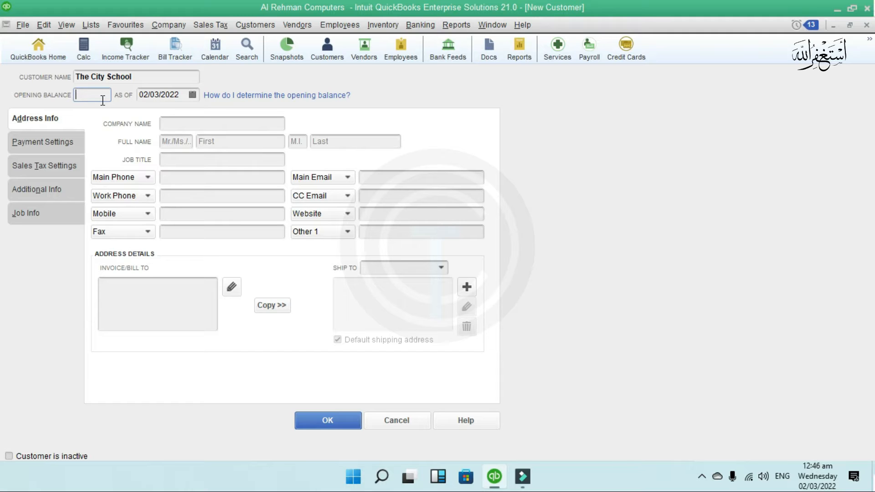
left_click(209, 126)
type("T")
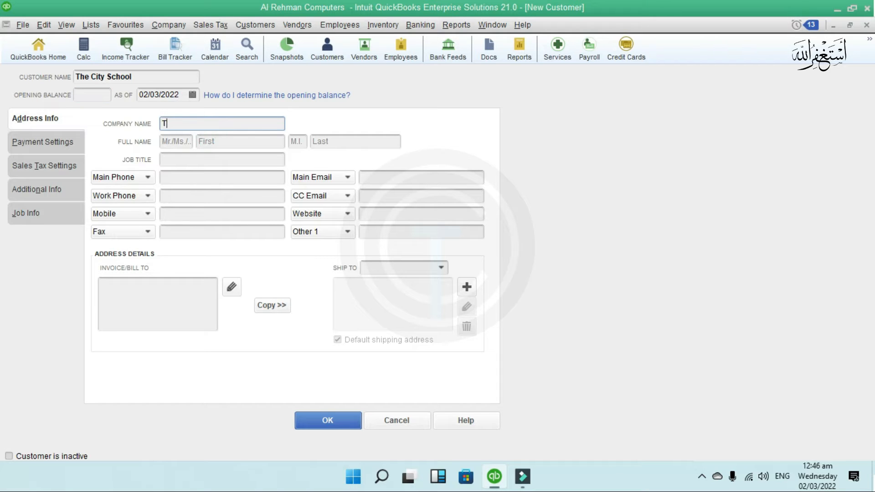
type("he City School")
left_click(172, 139)
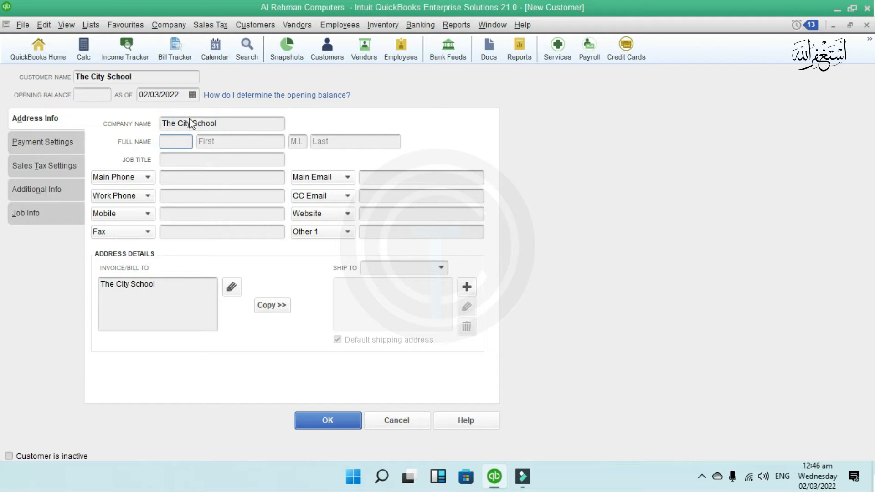
type("Mr")
key("Tab")
left_click(173, 141)
type(".")
left_click(239, 141)
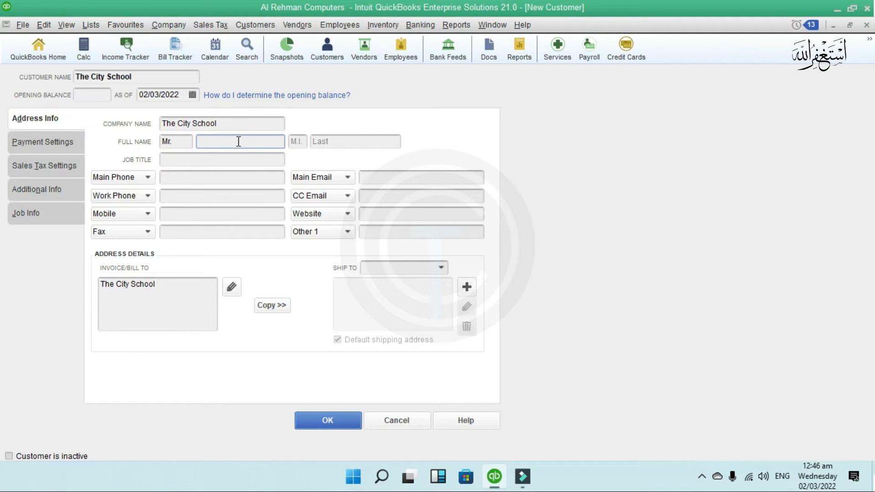
left_click(319, 144)
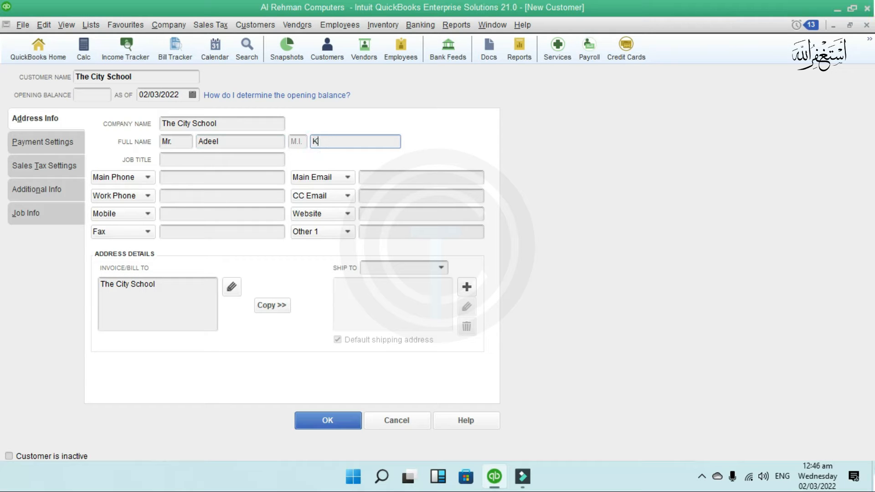
- Set the job title to Director and enter the main and work phone numbers
left_click(185, 158)
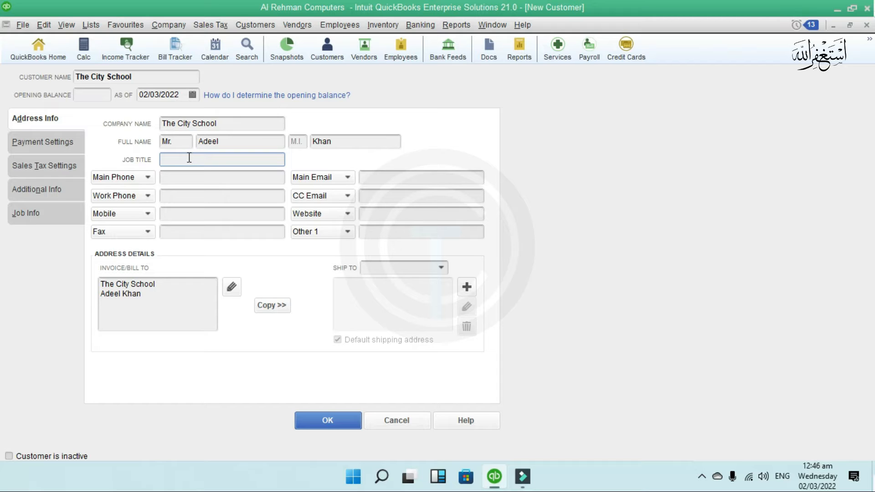
type("Director")
left_click(201, 177)
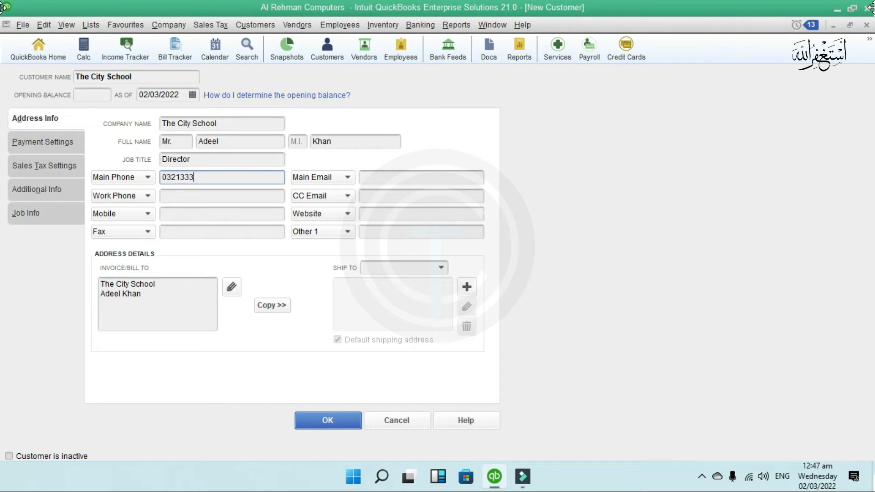
key("Tab")
key("Tab")
key("Tab")
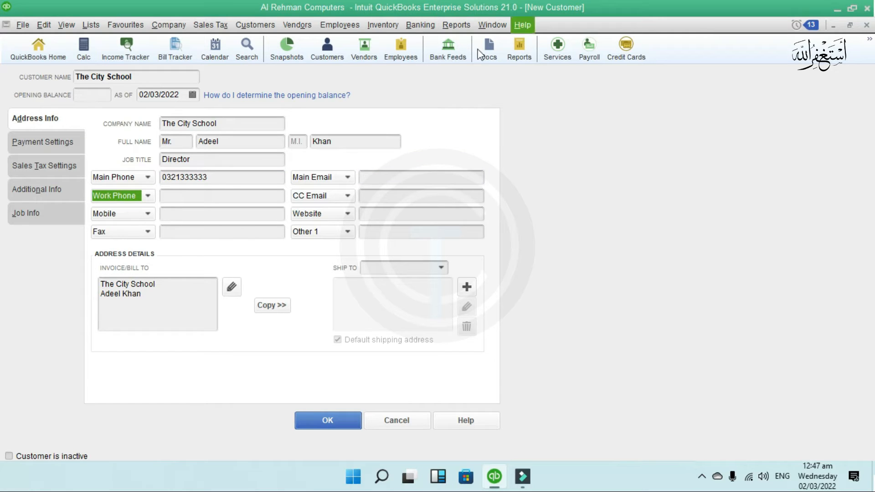
left_click(215, 193)
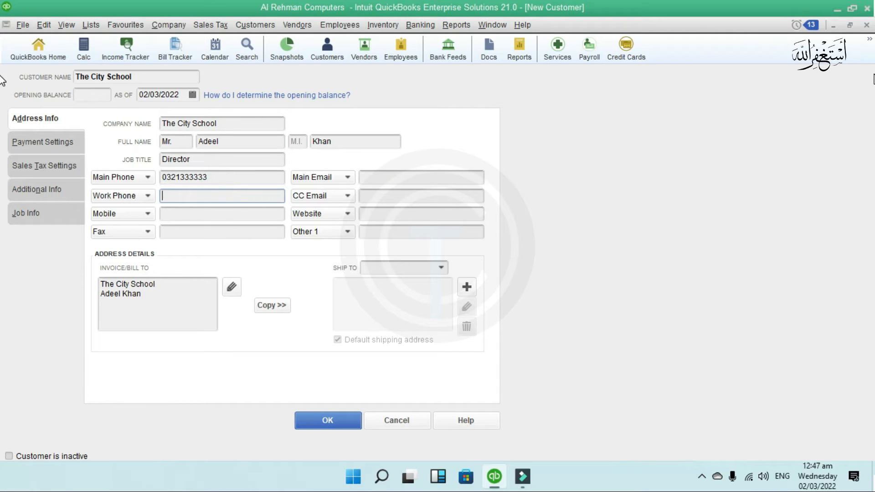
type("123456789")
- Enter the mobile number, fax number and main e-mail address
left_click(262, 216)
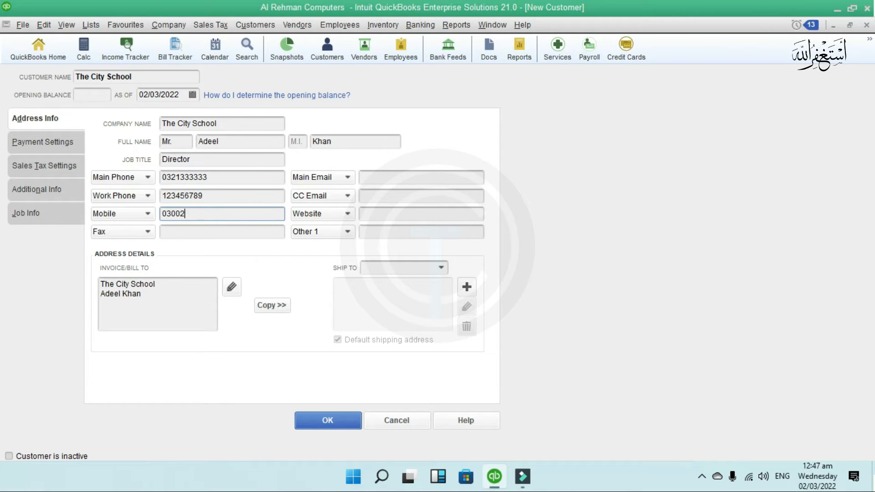
left_click(255, 226)
type("12365789")
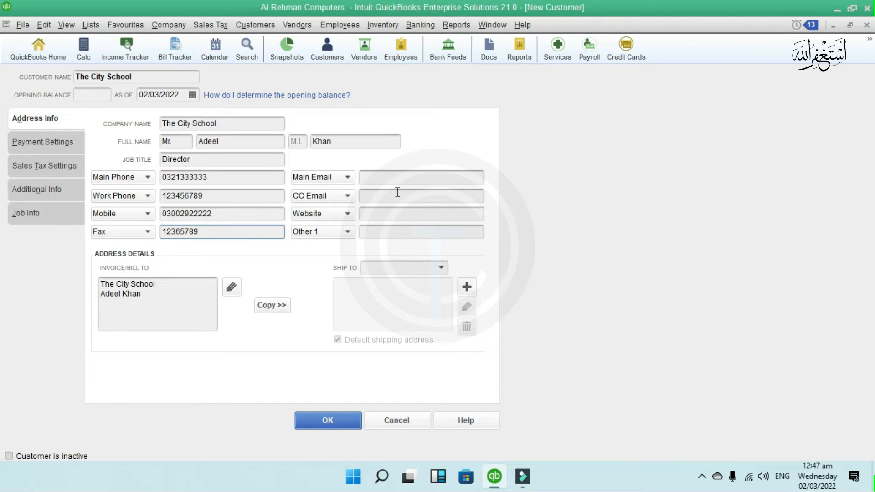
left_click(416, 179)
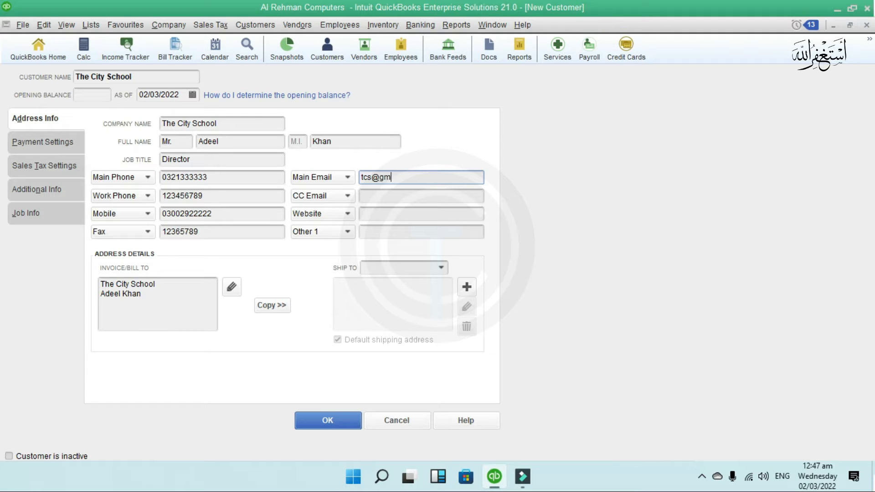
- Add a campus line to the Invoice/Bill To address
left_click(414, 195)
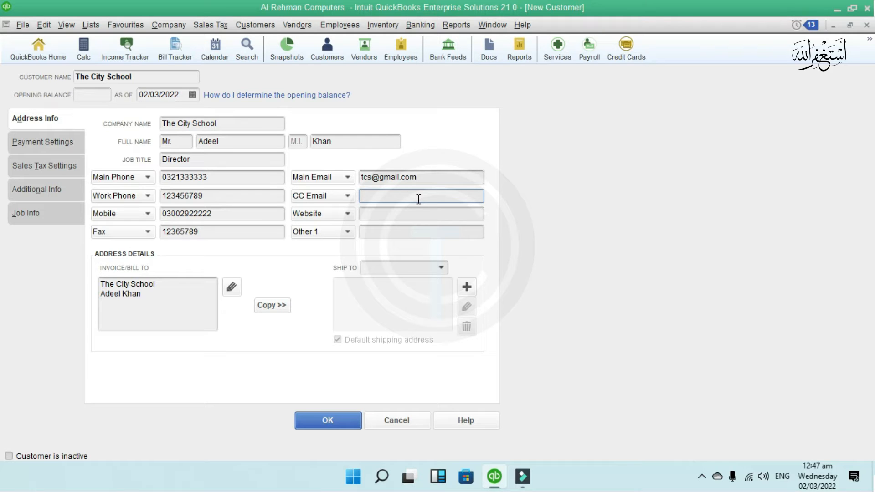
left_click(418, 213)
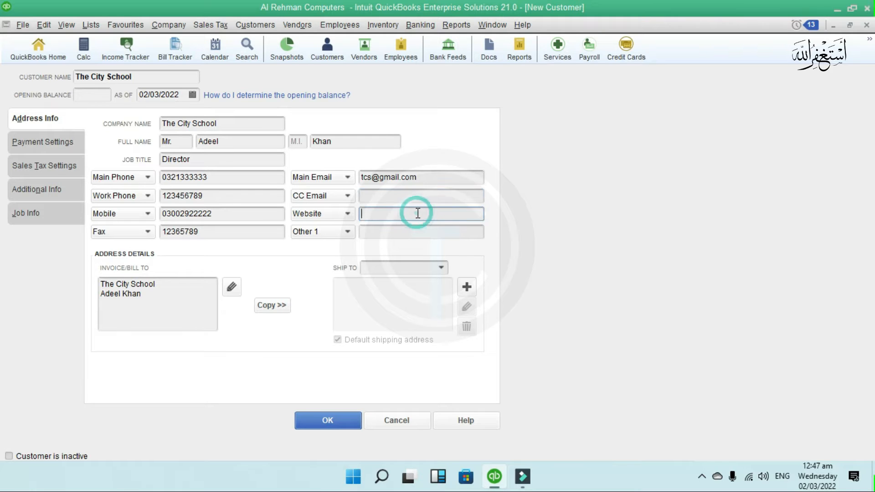
left_click(399, 234)
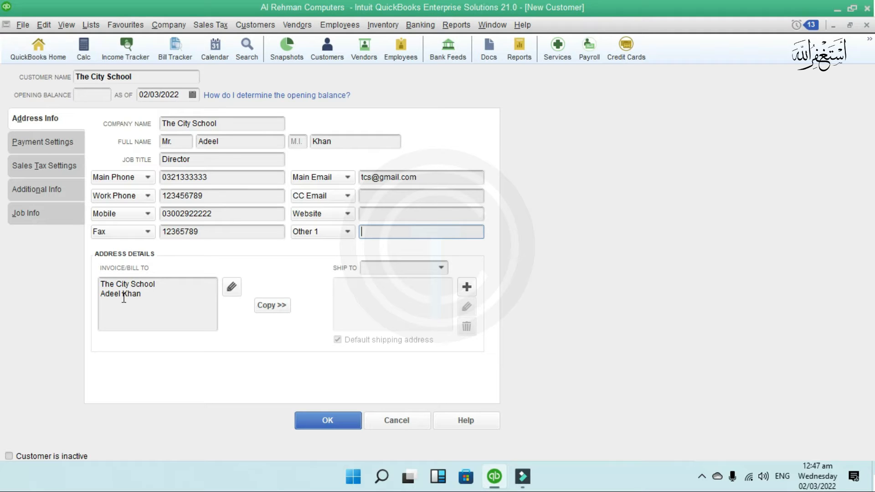
left_click(147, 294)
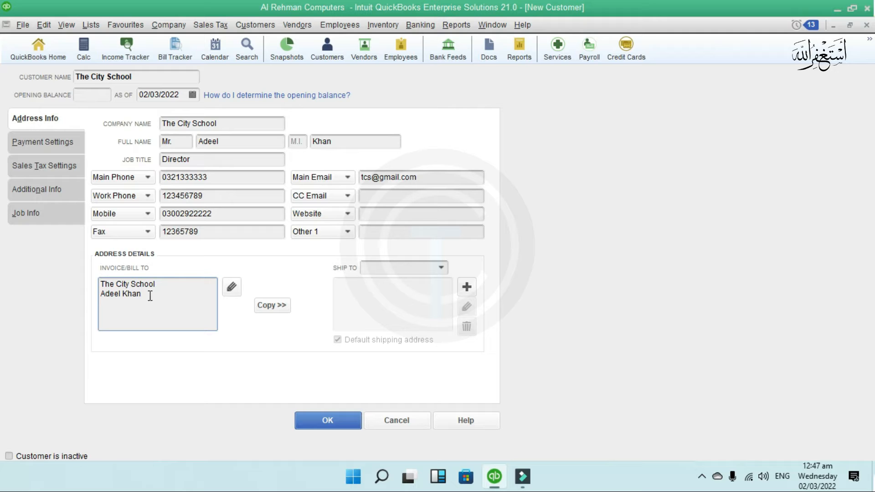
type("Gulshan Campu")
- Copy the bill-to address as the default ship-to address and confirm both address dialogs
left_click(268, 304)
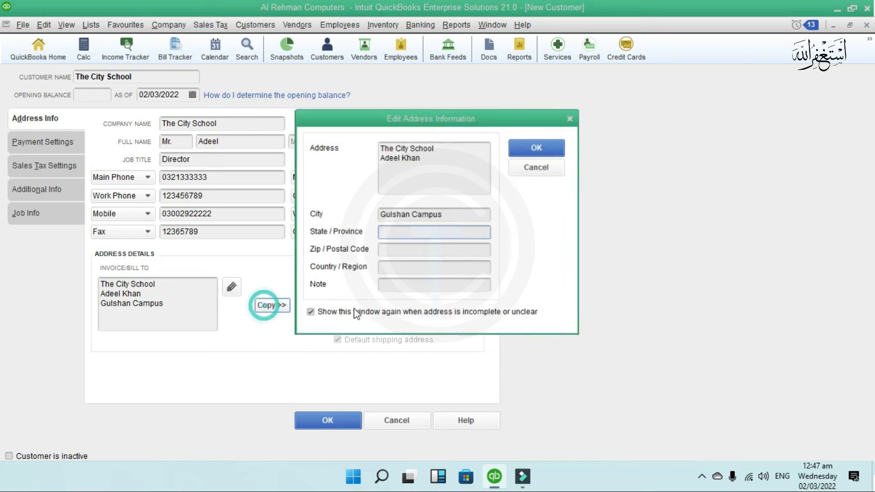
left_click(526, 168)
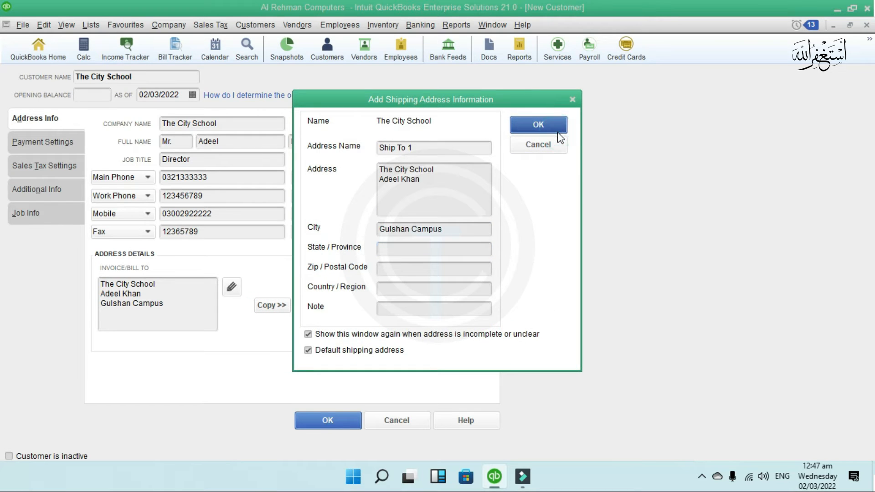
left_click(549, 128)
left_click(533, 148)
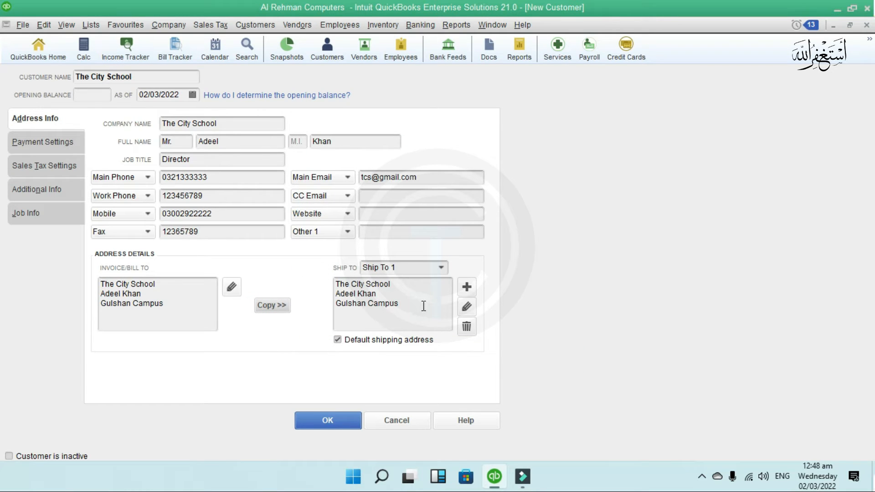
left_click_drag(423, 307, 336, 283)
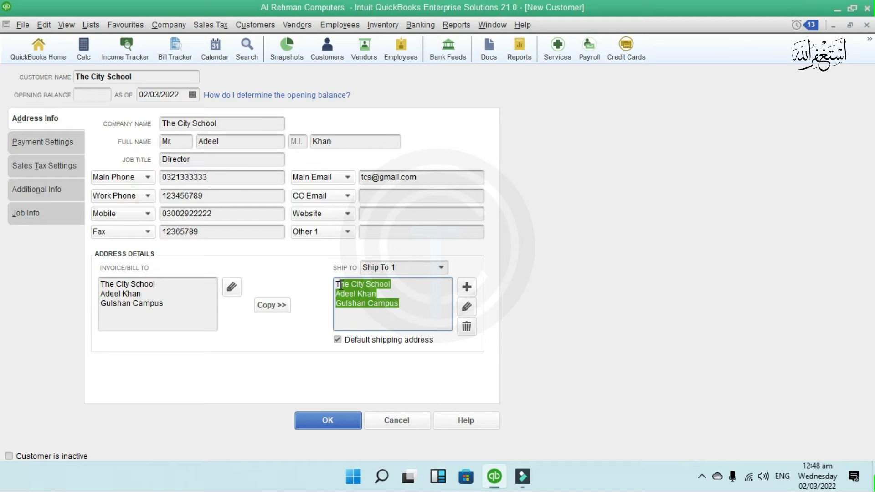
left_click(406, 313)
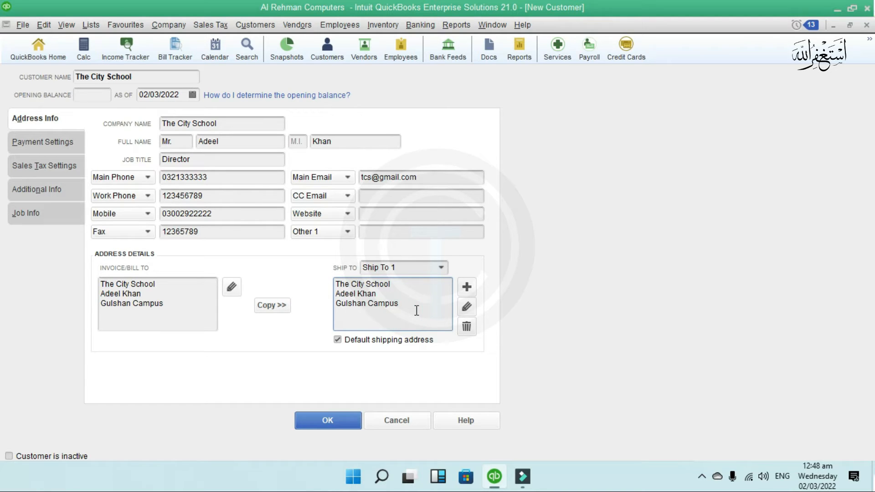
left_click_drag(416, 310, 336, 283)
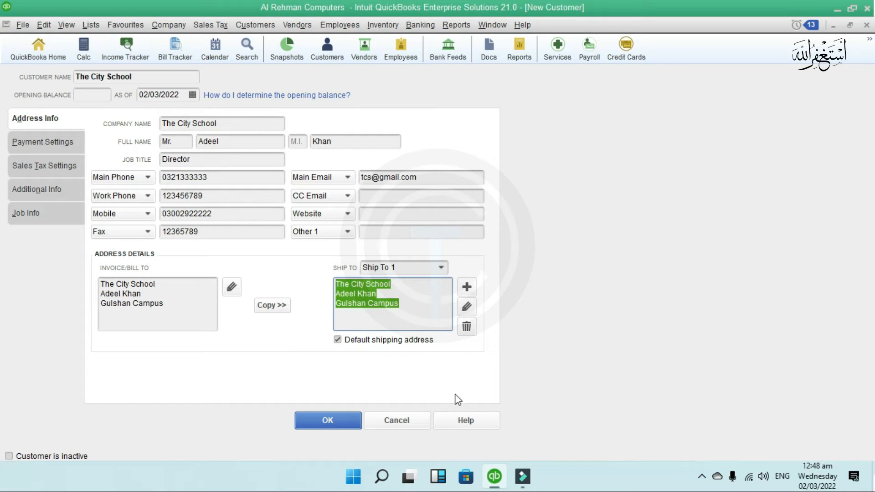
left_click(32, 145)
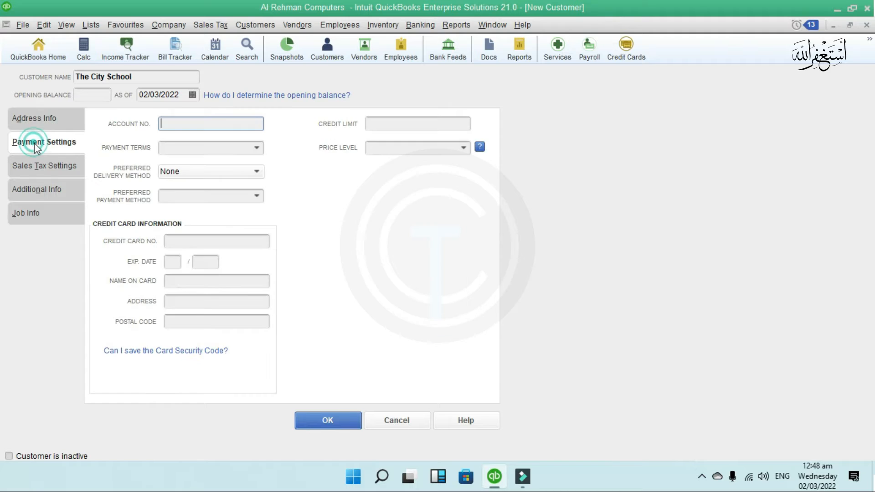
- Enter the customer's account number and a credit limit of 50000
left_click(182, 122)
type("12345678911")
left_click(441, 127)
type("50000")
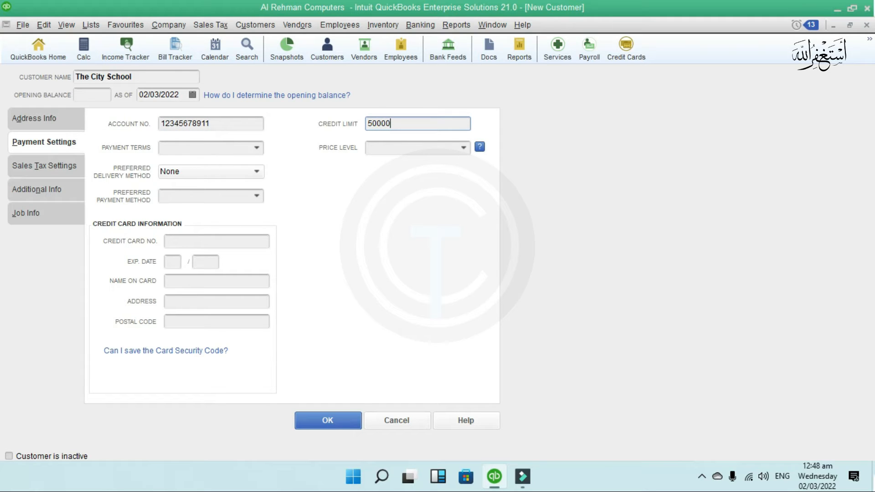
left_click(256, 147)
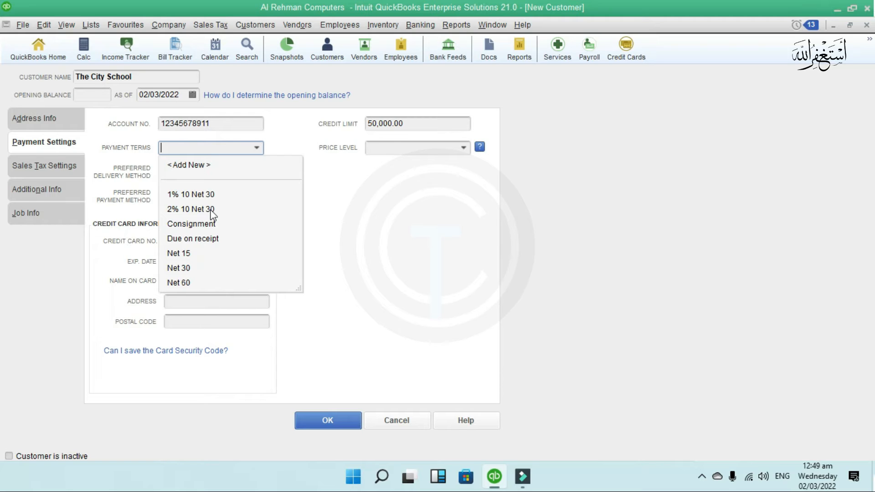
- Set payment terms to 2% 10 Net 30, delivery method None, preferred payment Cheque
left_click(172, 210)
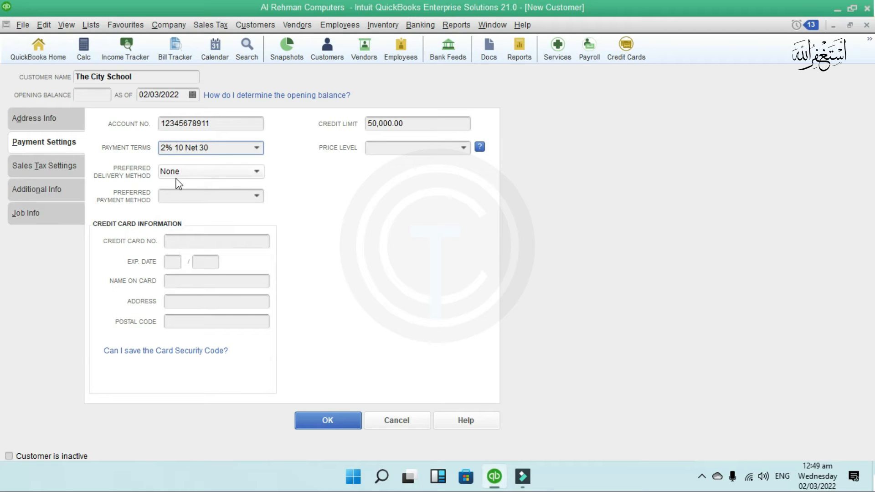
left_click(191, 175)
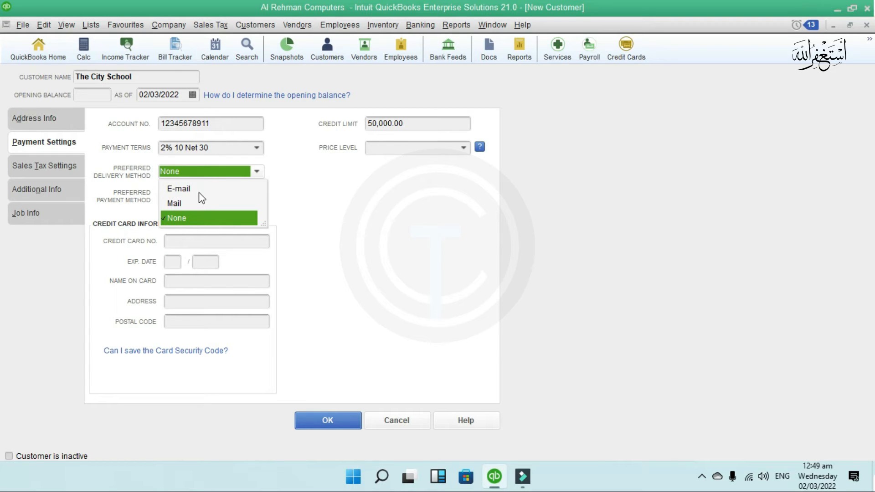
left_click(195, 189)
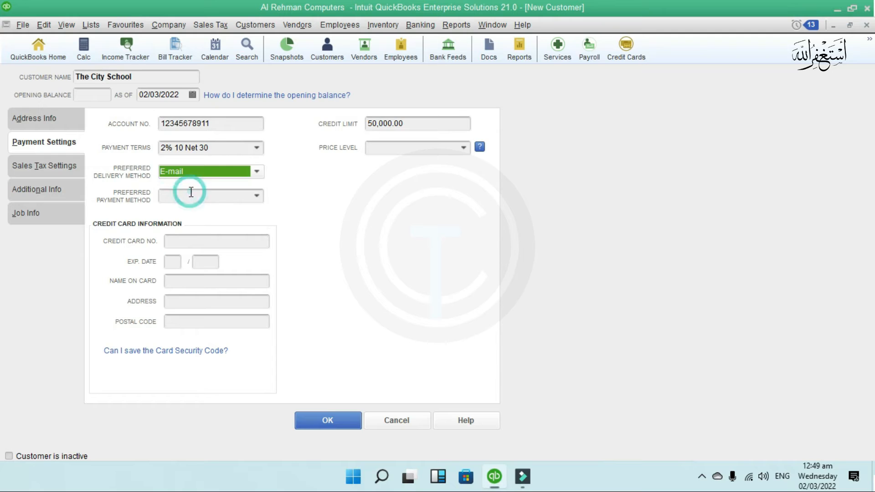
left_click(191, 172)
left_click(196, 218)
left_click(253, 197)
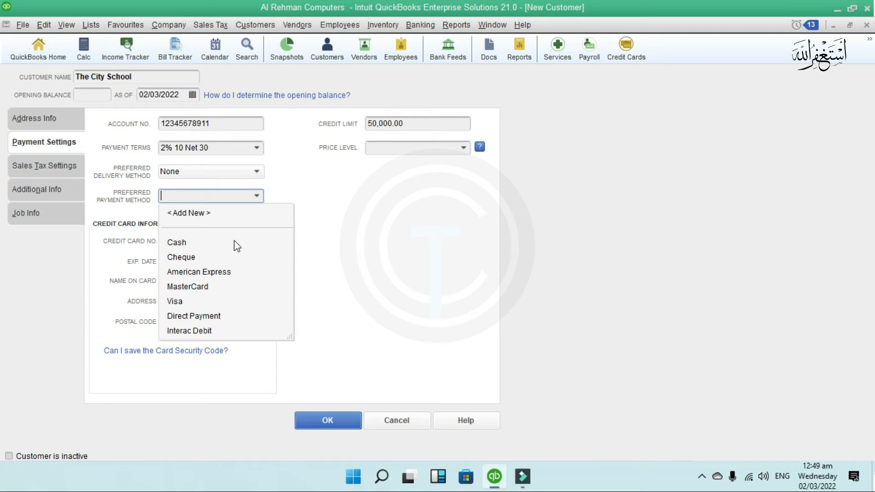
left_click(249, 229)
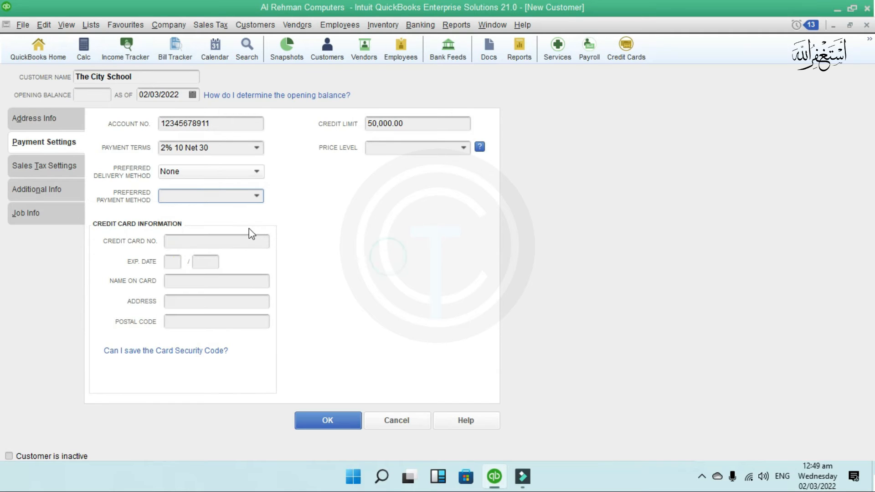
left_click(256, 198)
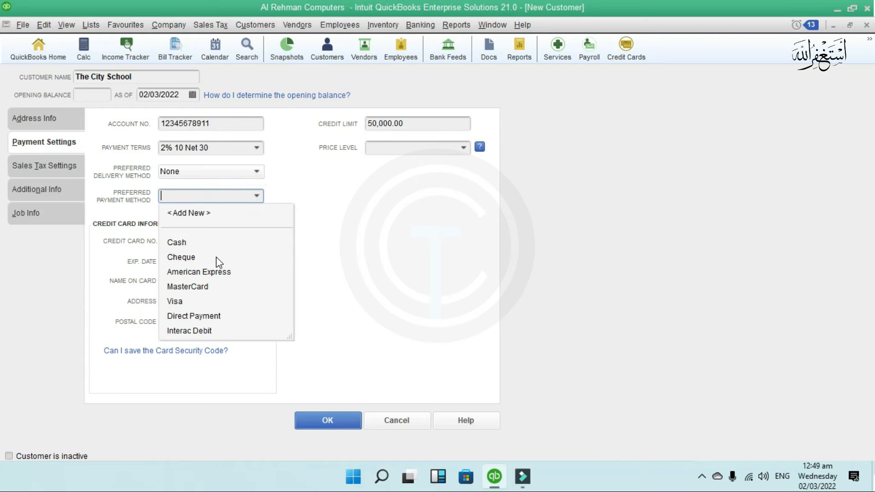
left_click(192, 256)
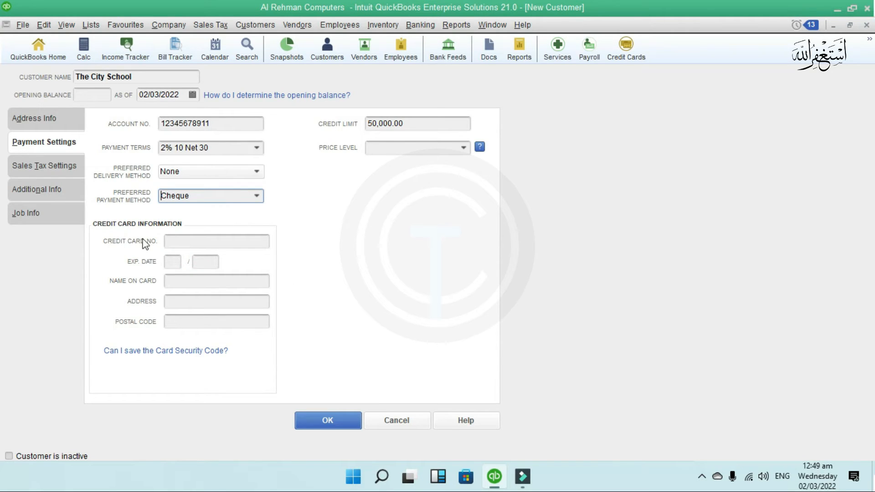
- Leave the credit card and price level fields unchanged and move to Sales Tax Settings
left_click(184, 238)
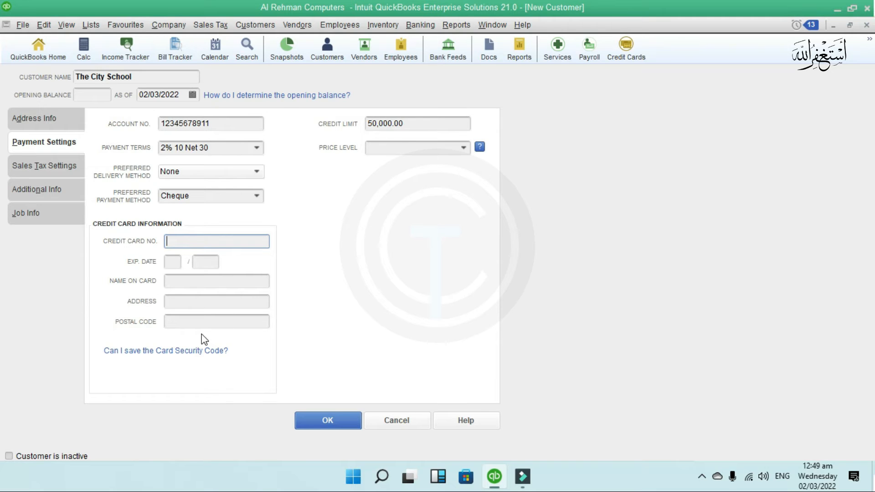
left_click(463, 148)
left_click(401, 270)
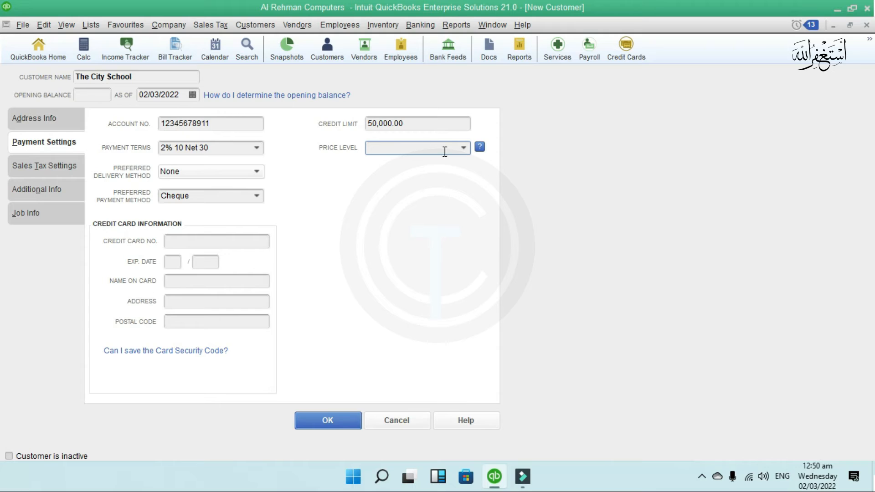
left_click(51, 168)
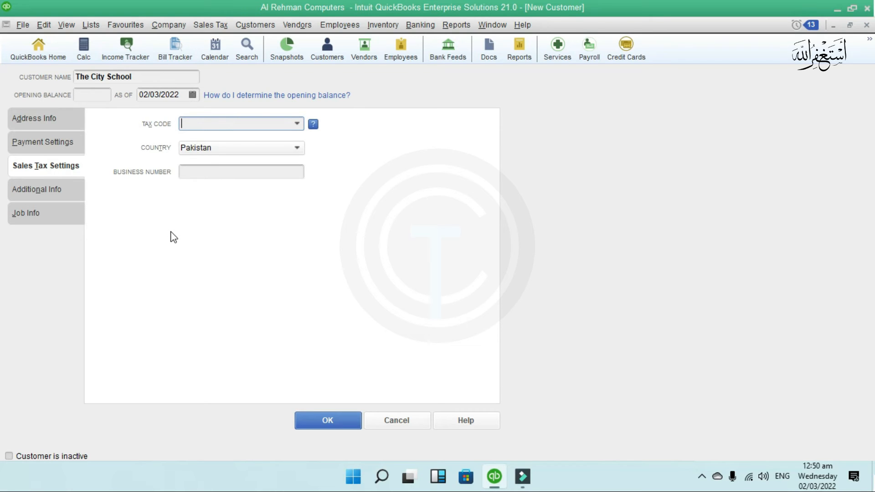
- Set the customer type to Retail under Additional Info
left_click(48, 191)
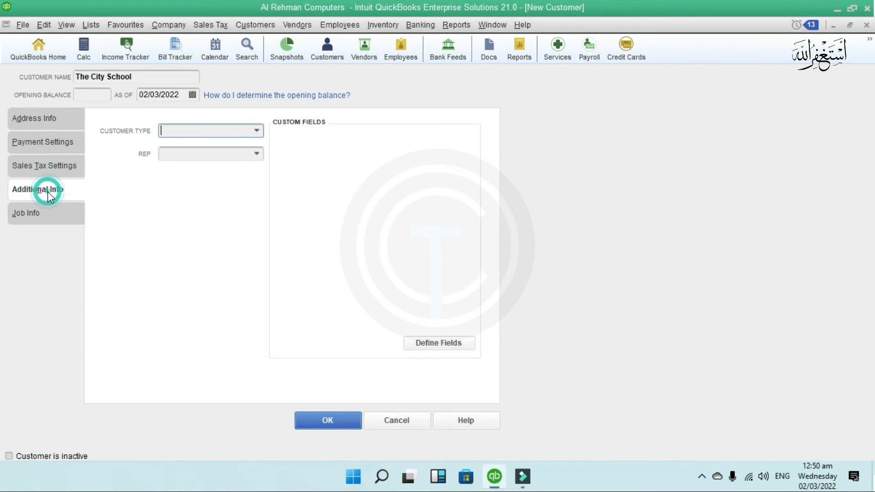
left_click(257, 131)
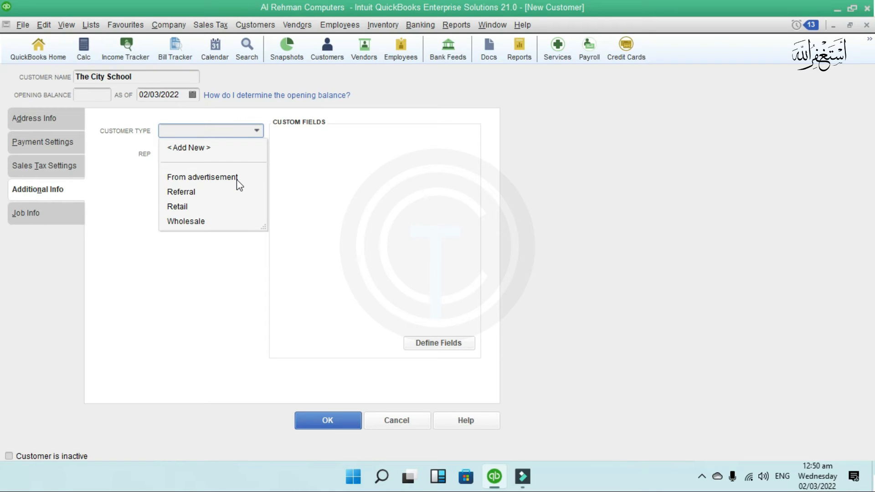
left_click(184, 207)
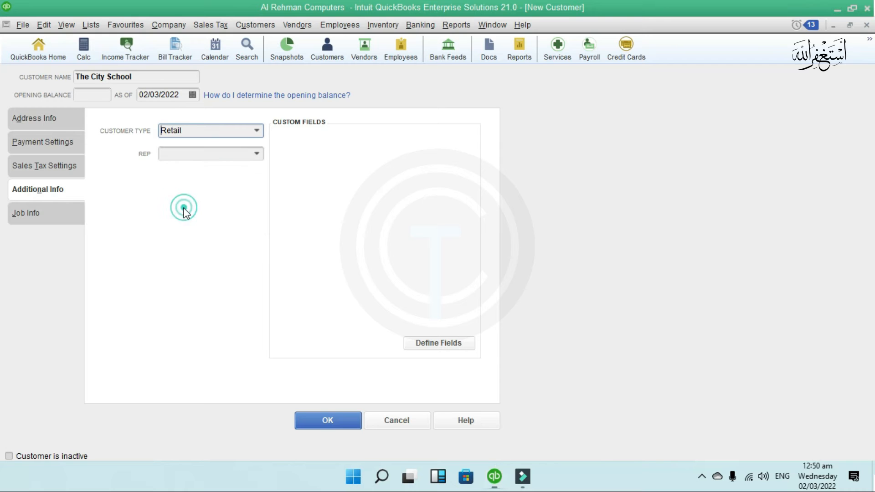
- Add a new sales rep through Quick Add as an Employee and assign them as Rep
left_click(255, 153)
left_click(196, 175)
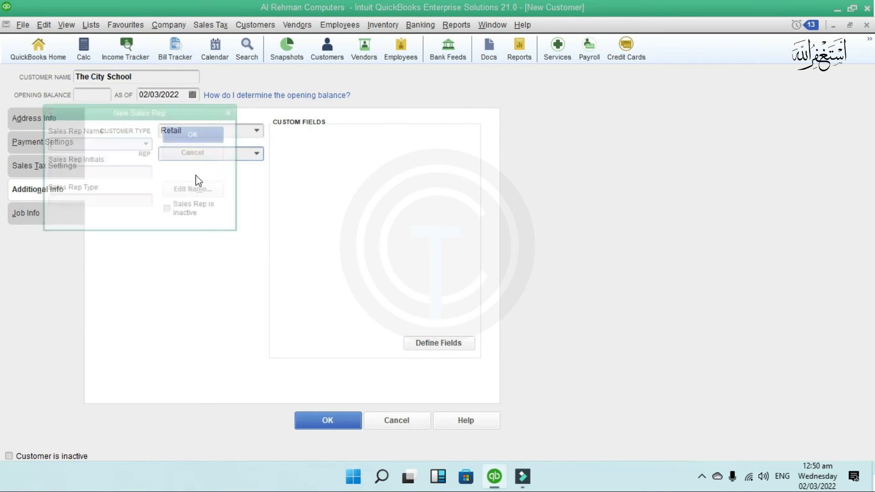
left_click(105, 141)
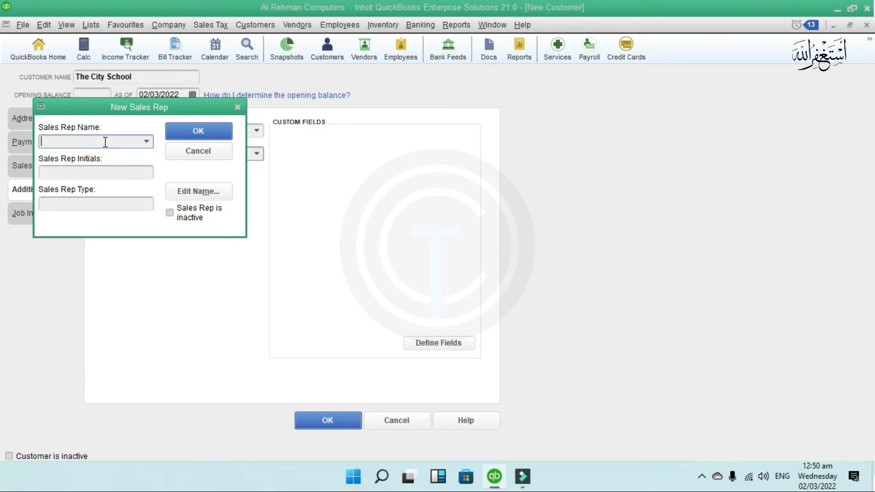
type("Mr")
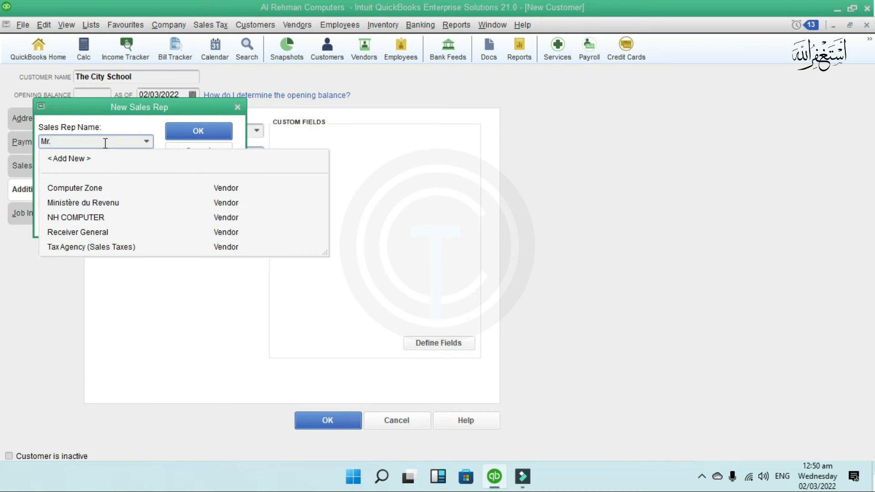
type(".Abc")
left_click(214, 137)
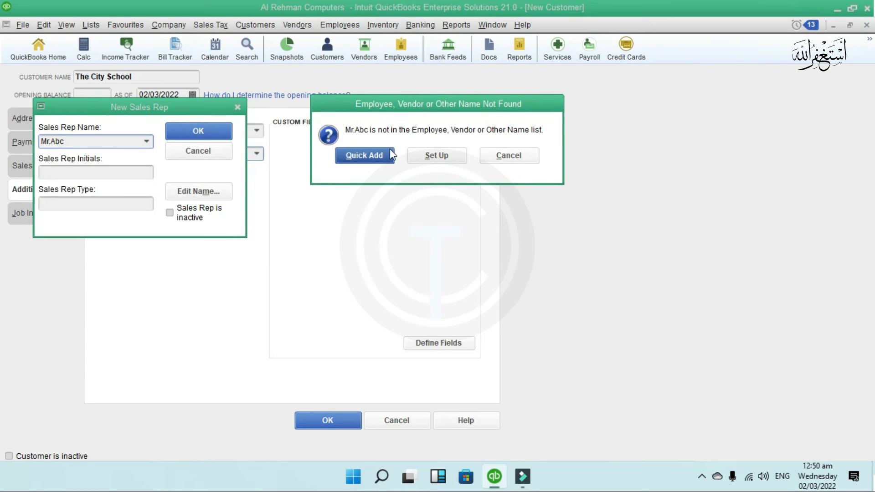
left_click(378, 163)
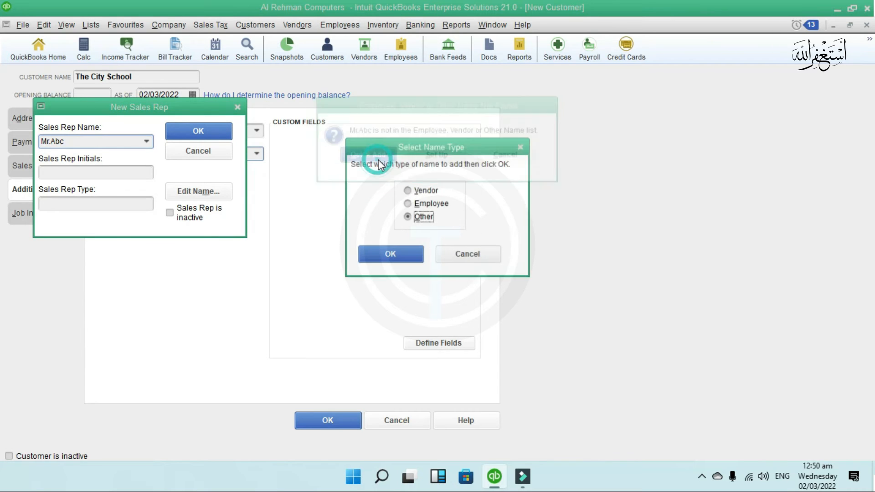
left_click(419, 189)
left_click(420, 204)
left_click(425, 218)
left_click(421, 203)
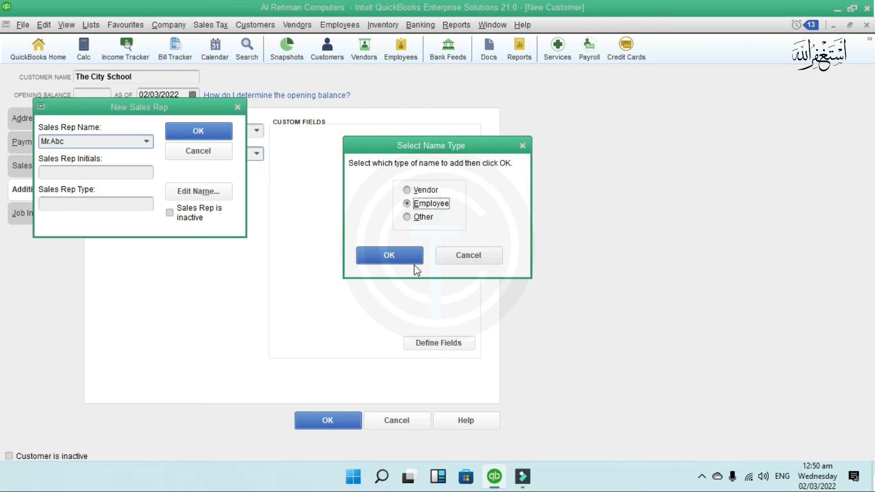
left_click(411, 258)
left_click(210, 133)
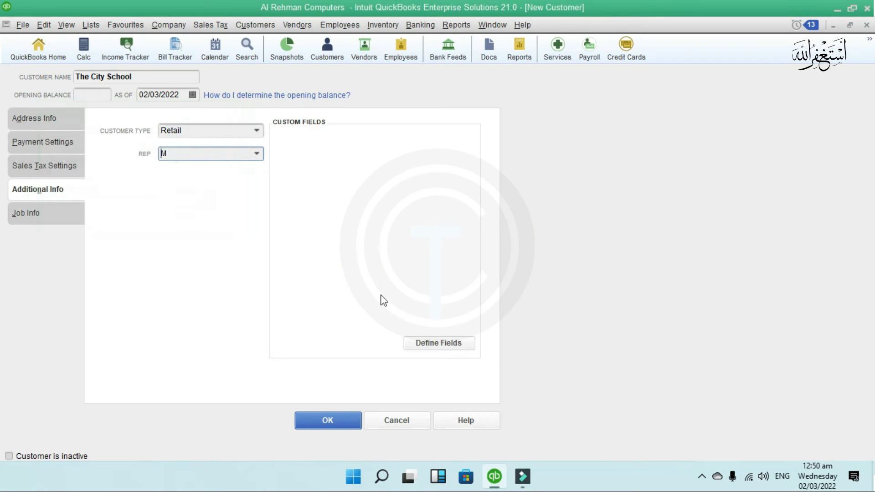
left_click(67, 214)
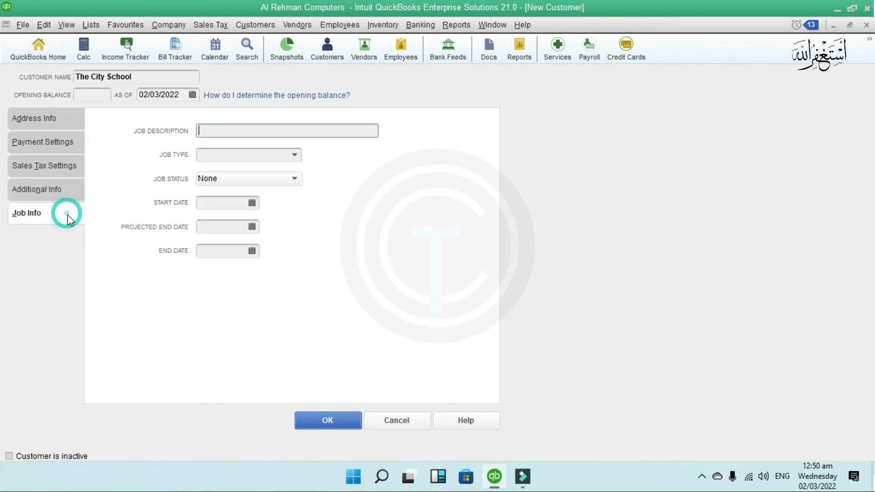
left_click(240, 134)
- Save The City School and view its Retail, 2% 10 Net 30 record in the Customer Centre
left_click(347, 420)
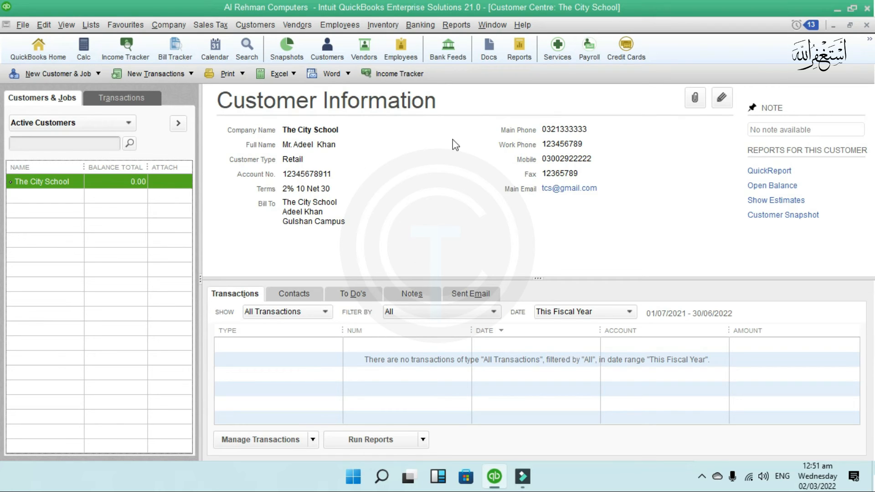
left_click(246, 349)
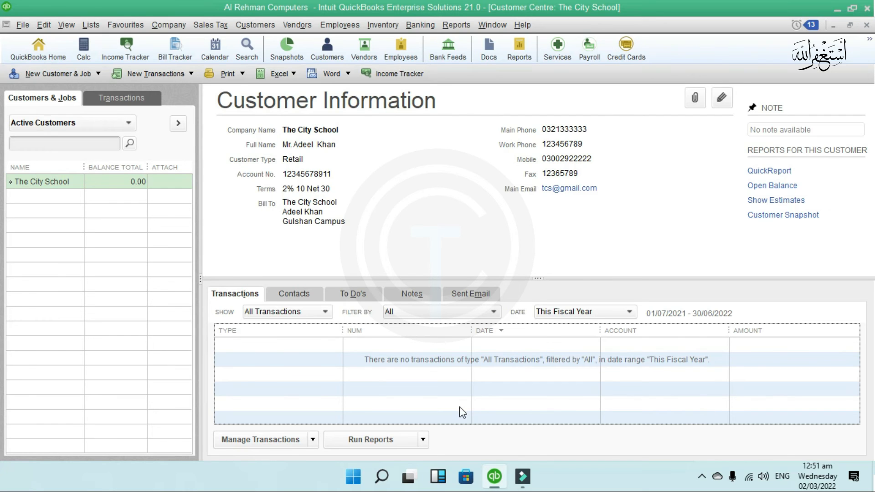
- Start a new customer from the list's context menu, naming it and its company Fast Computer
left_click(43, 216)
right_click(44, 216)
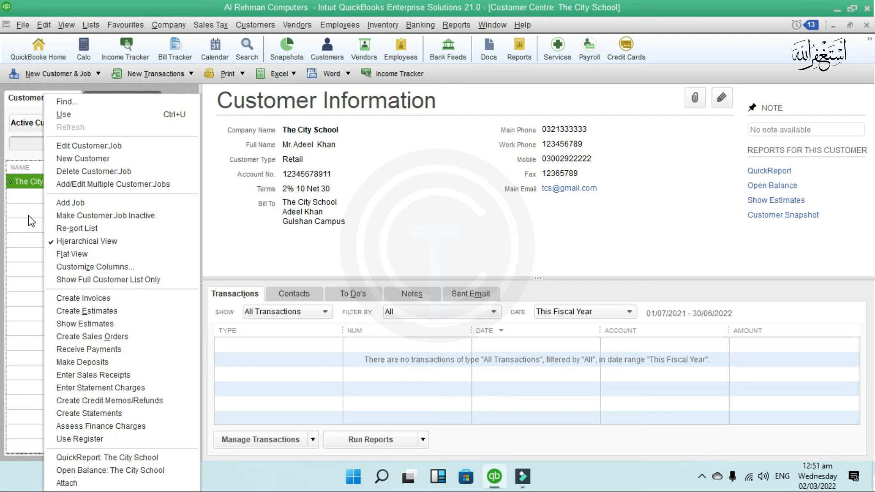
left_click(28, 249)
right_click(28, 249)
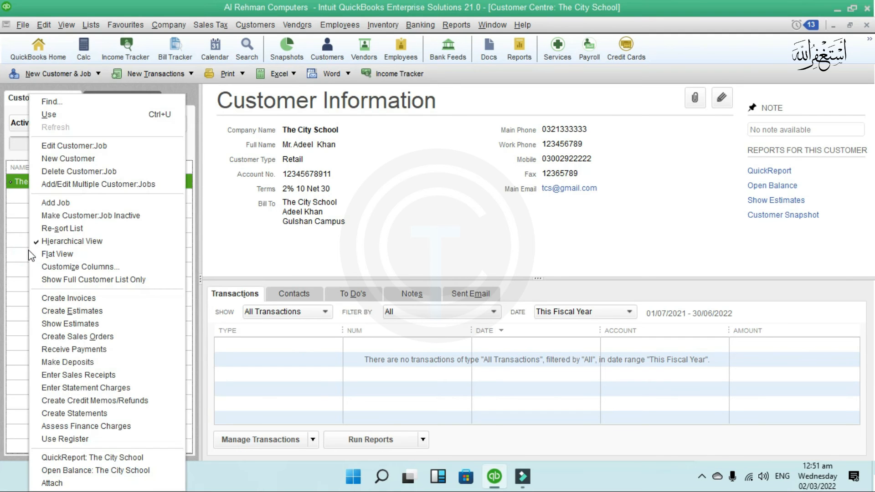
left_click(89, 162)
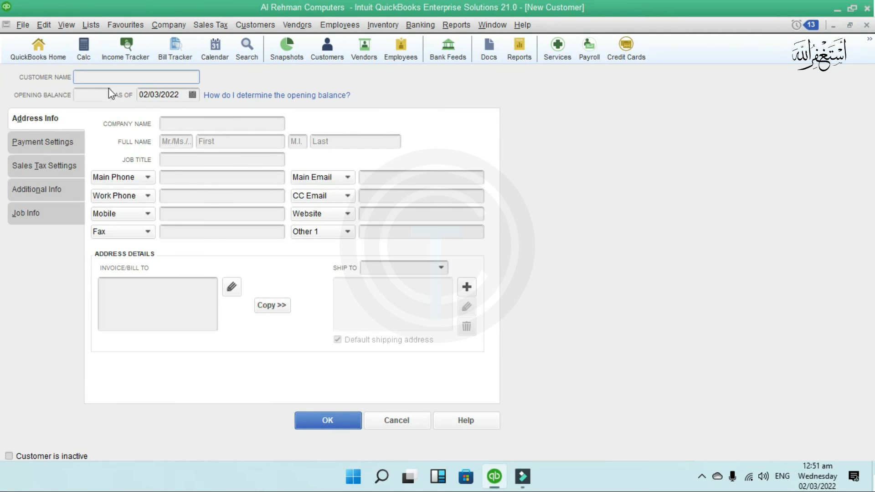
type("Fast Computer")
left_click(112, 95)
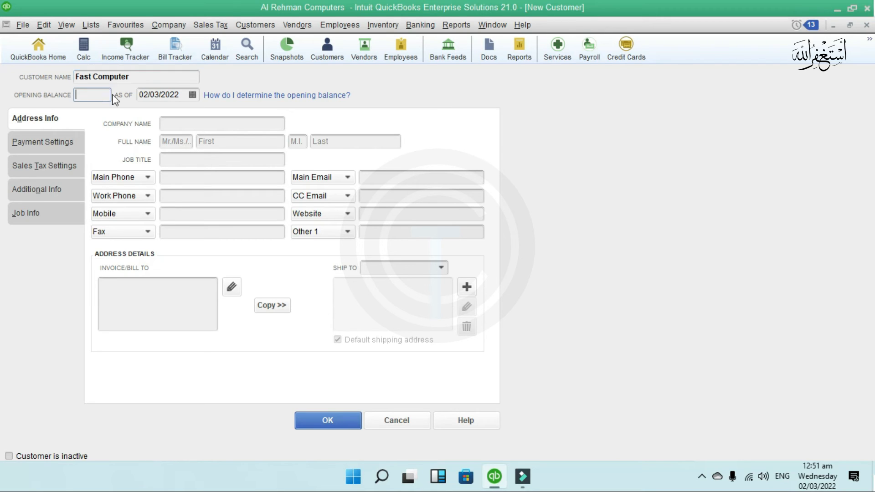
left_click(169, 128)
type("Fast Com")
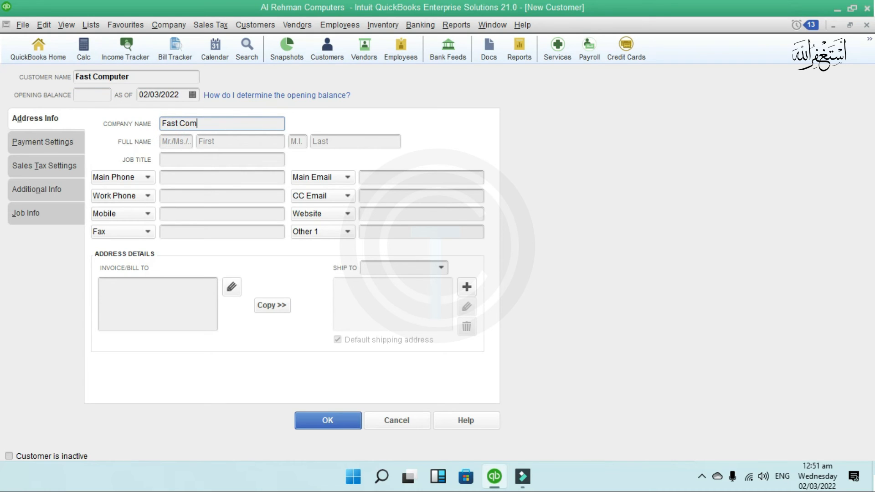
type("puter")
- Enter the salutation Mr. and the contact's first name
key("Tab")
type("mR.")
key("Tab")
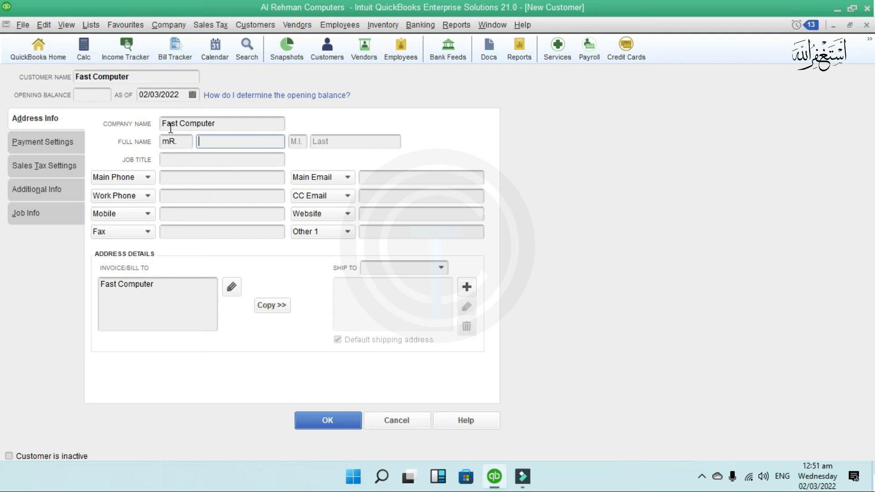
key("shift+Tab")
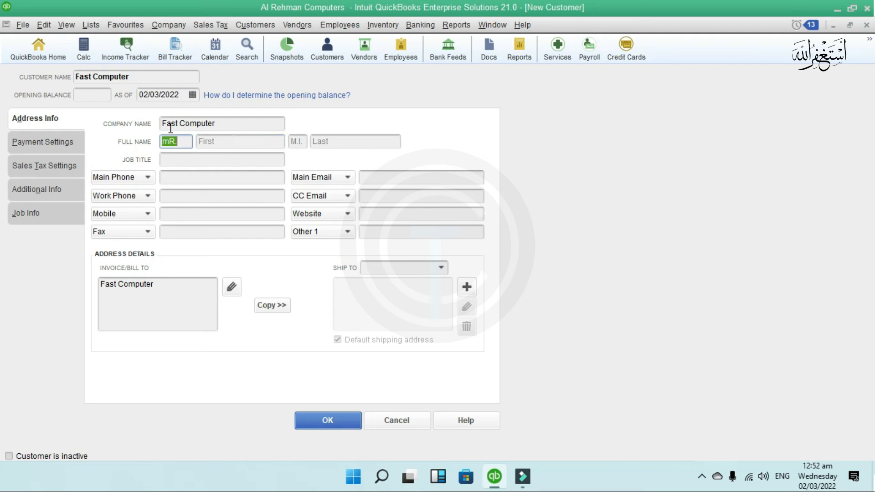
type("Mr.")
key("Tab")
type("H")
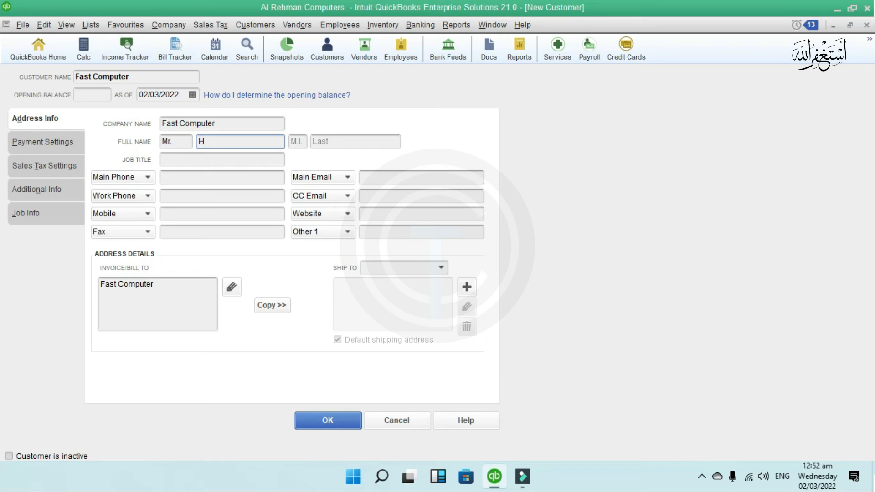
type("aider")
- Set Fast Computer's job title to Supervisor and enter its main phone number
left_click(193, 178)
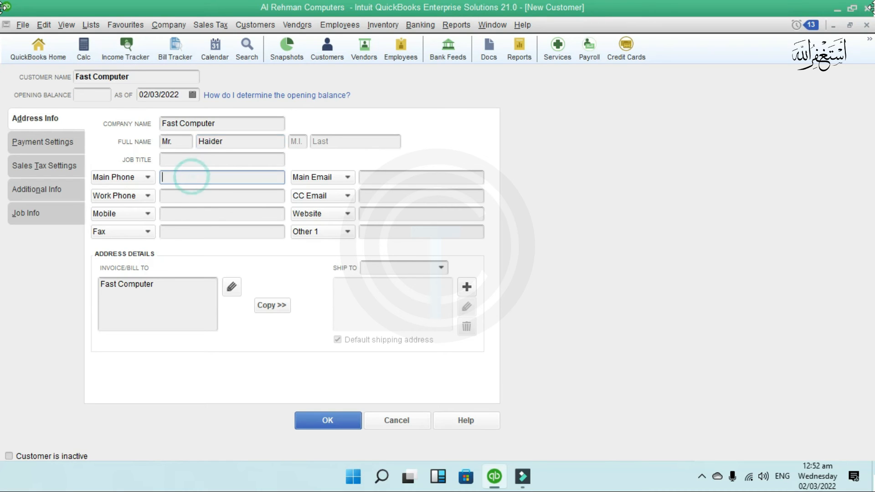
left_click(268, 161)
type("Supervisor")
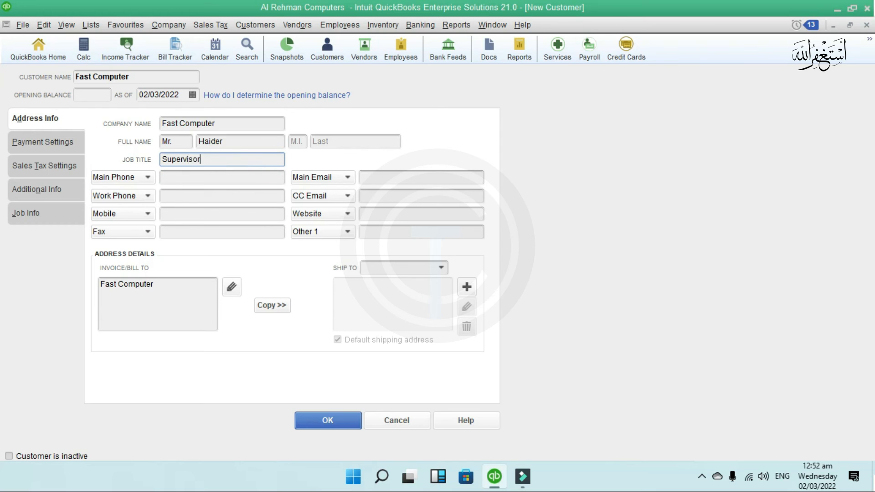
left_click(183, 173)
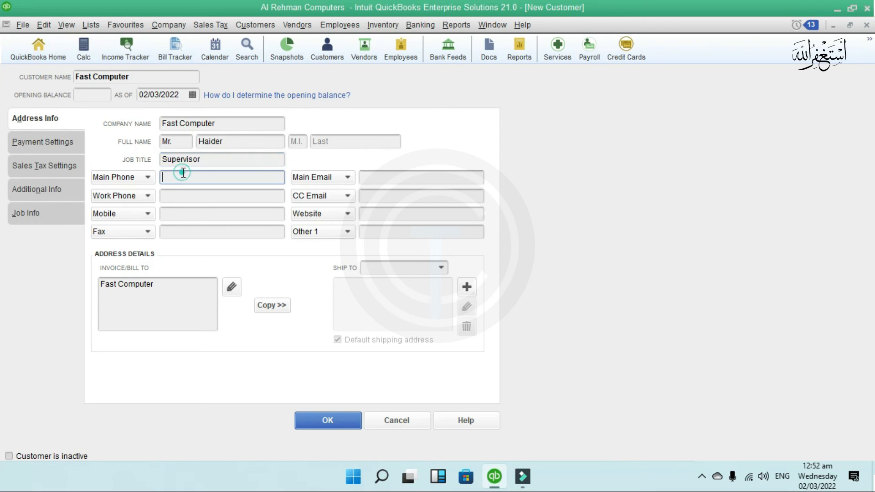
type("123568999")
key("Tab")
key("Tab")
- Fill in the work phone, mobile and fax numbers
left_click(181, 197)
type("236699999")
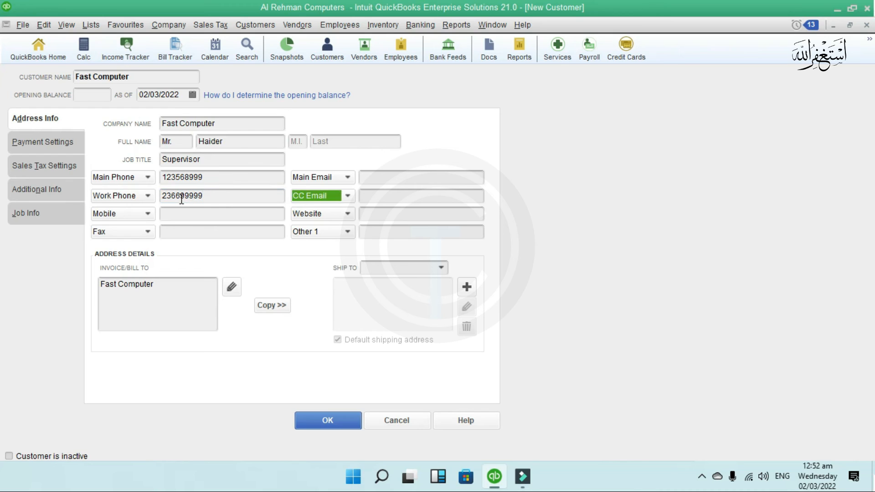
left_click(190, 216)
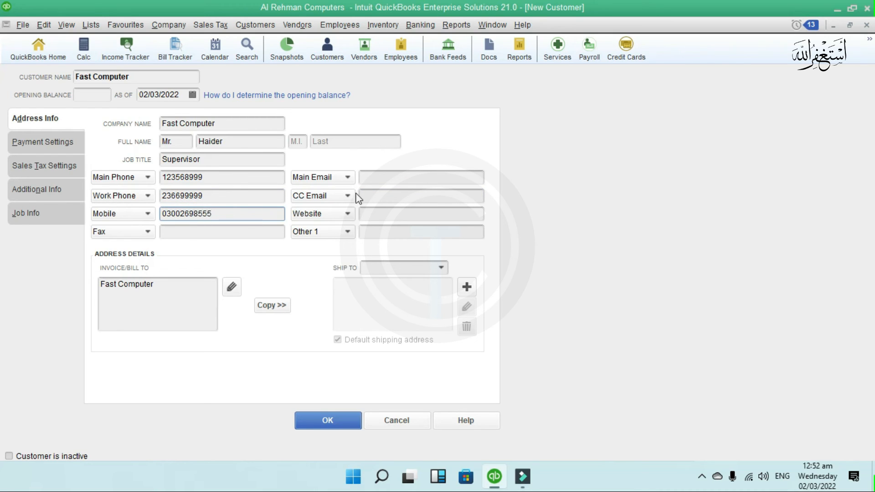
left_click(223, 253)
left_click(218, 232)
type("33333333333")
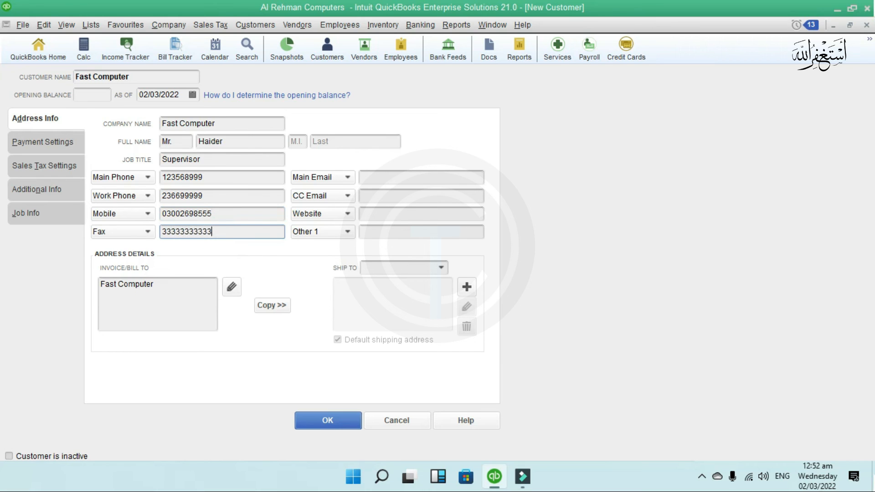
- Enter the company's main e-mail address
left_click(435, 176)
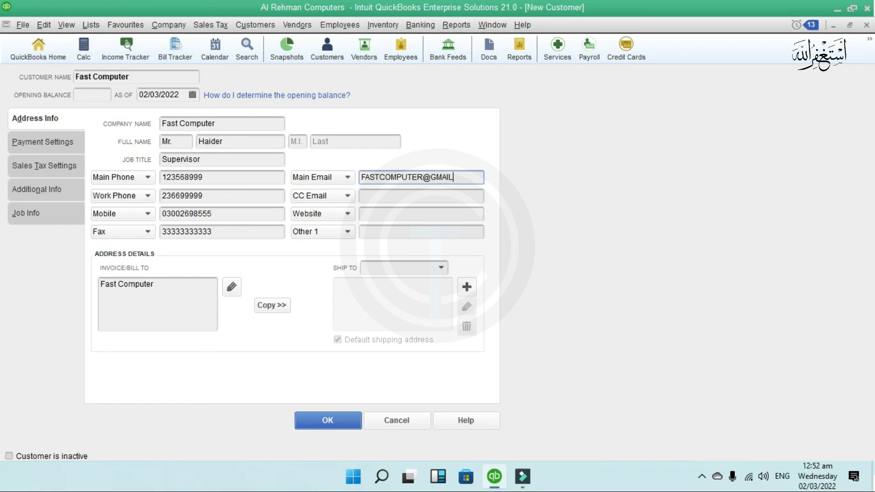
left_click(365, 195)
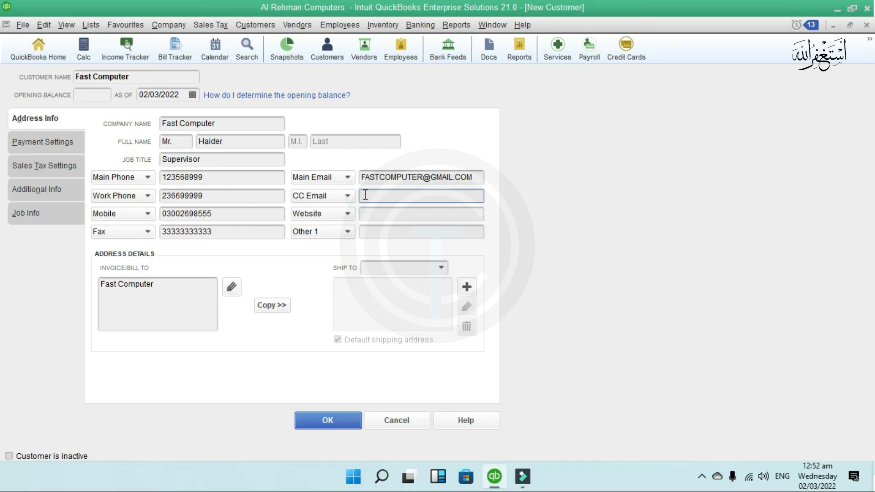
left_click(160, 286)
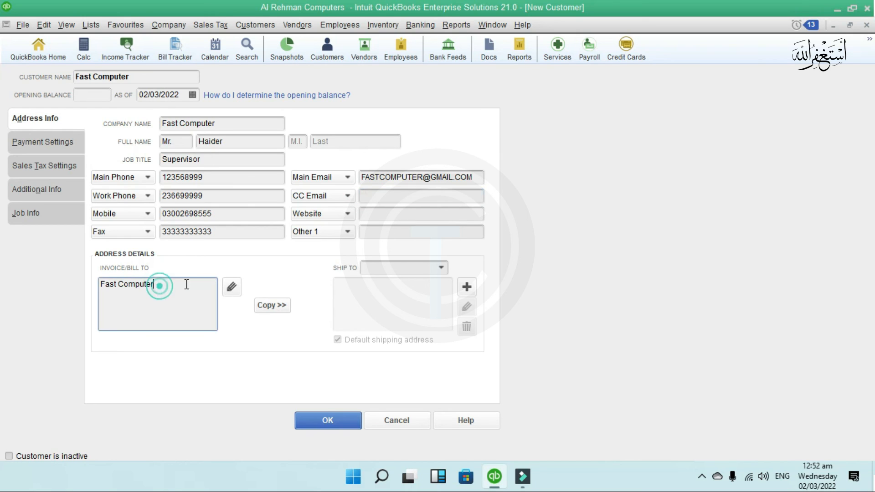
- Add Block-3 and Gulshan-e-Iqbal to the bill-to address and copy it as the default Ship To 1
type("Block-3")
key("Return")
type("Guls")
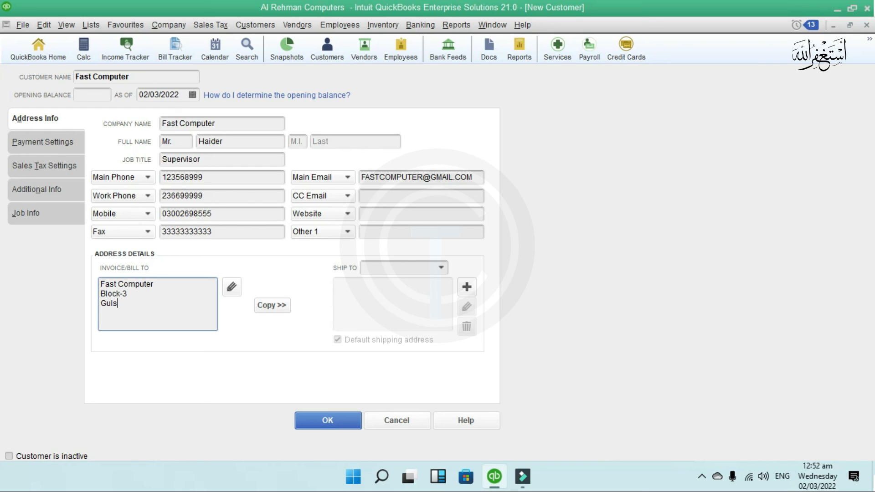
type("han-e-Iqbal")
left_click(274, 306)
left_click(532, 126)
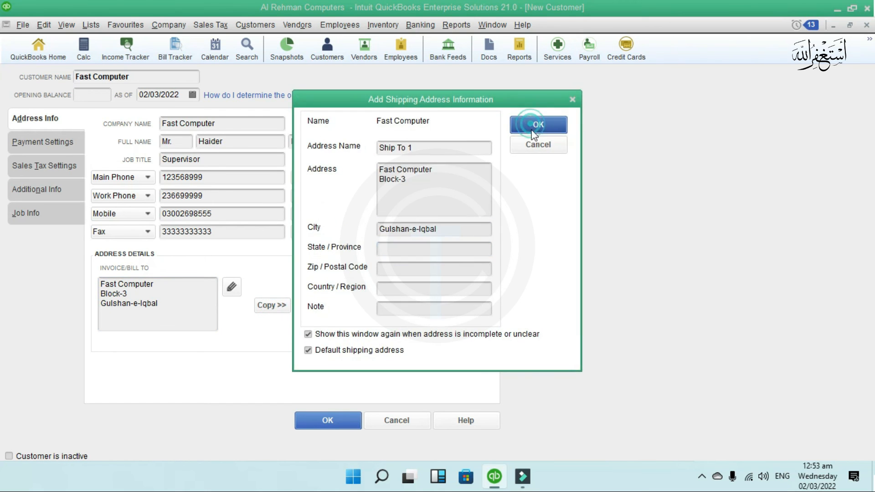
left_click(532, 140)
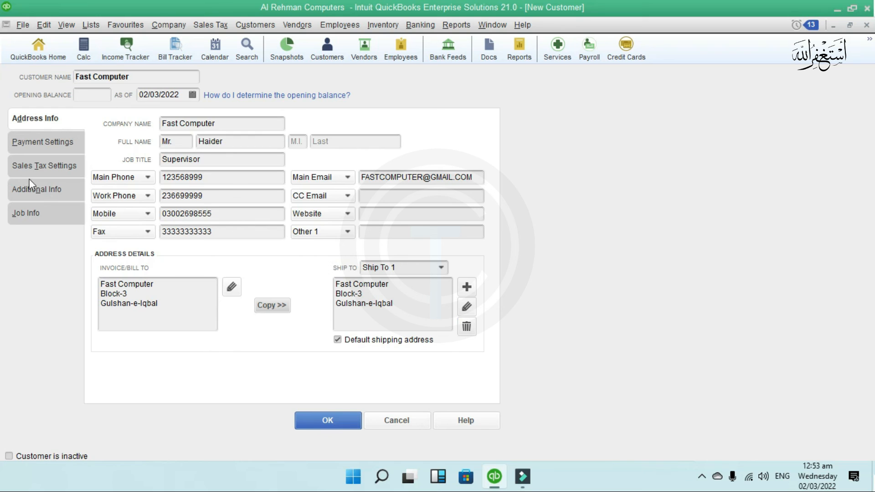
left_click(21, 142)
- Enter the account number, choose 1% 10 Net 30 terms and Cheque payment, and set credit limit 890000
type("444444444444")
left_click(257, 147)
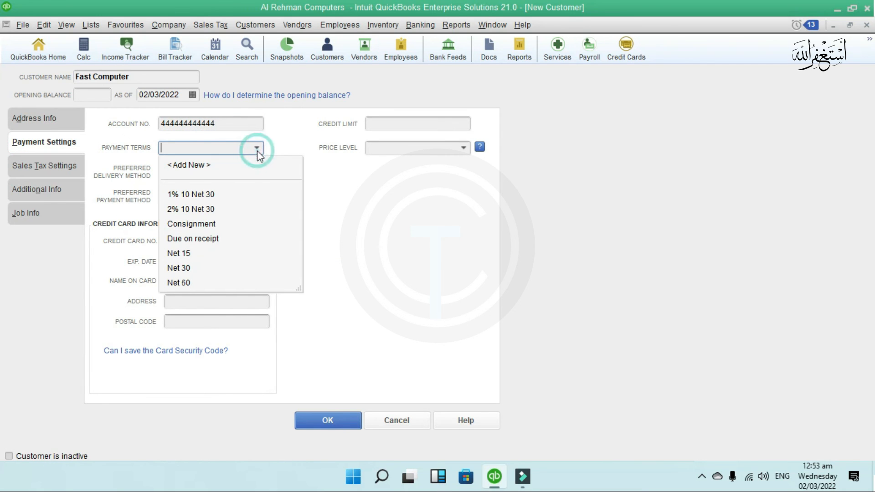
left_click(210, 196)
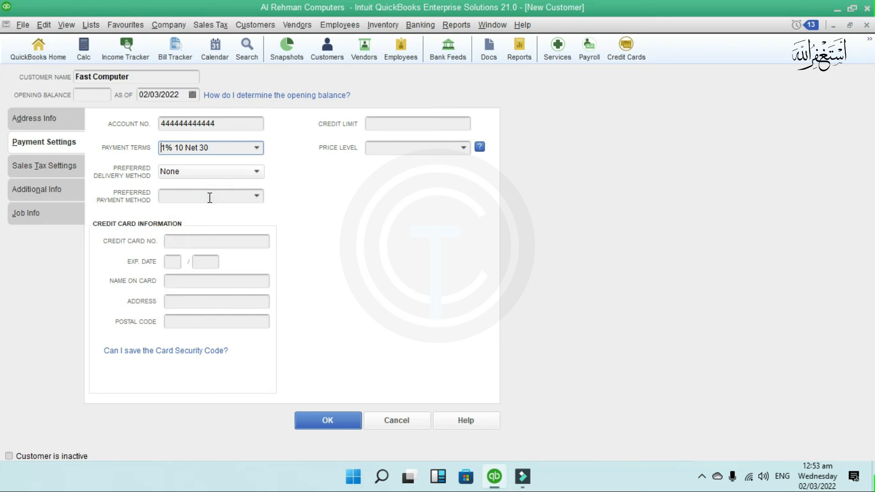
left_click(257, 173)
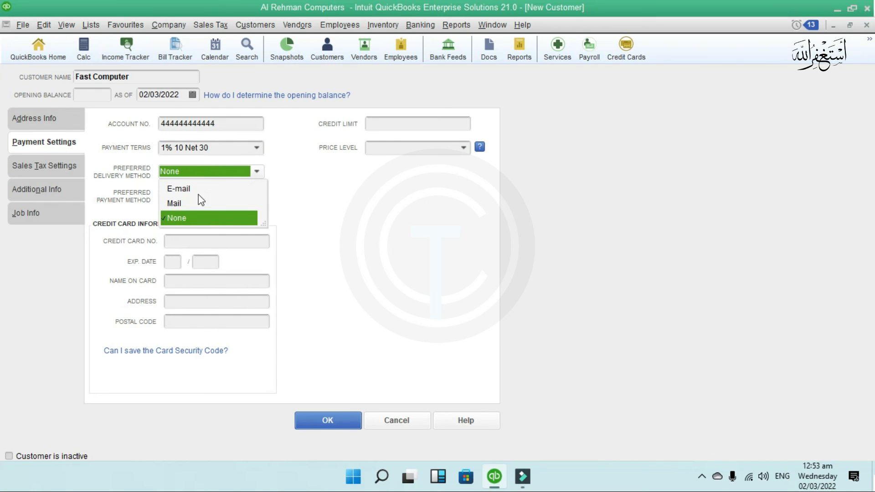
left_click(335, 176)
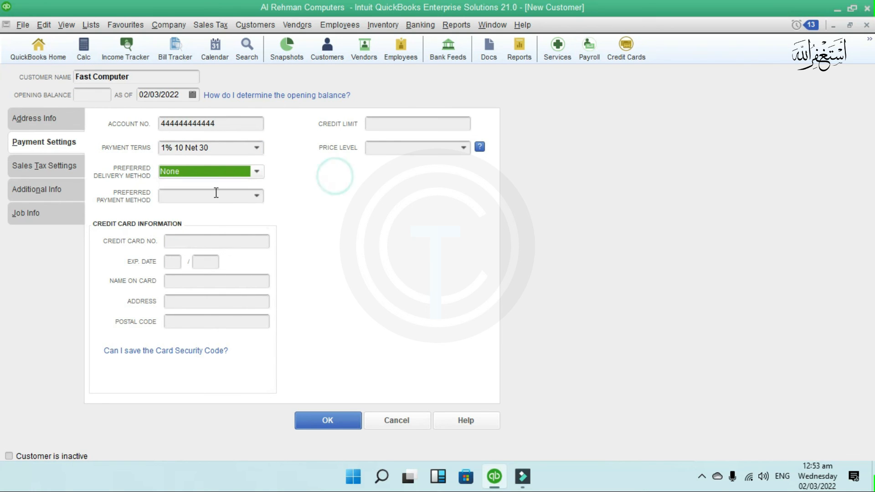
left_click(258, 195)
left_click(184, 258)
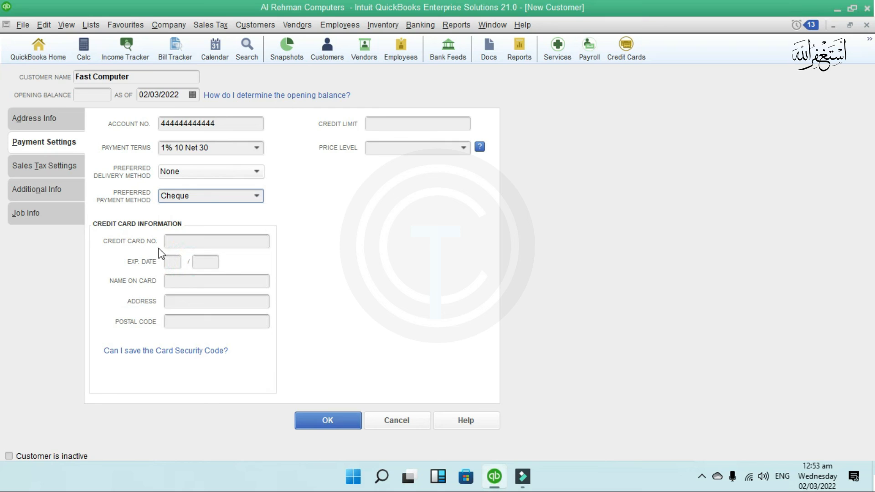
left_click(417, 122)
type("890000")
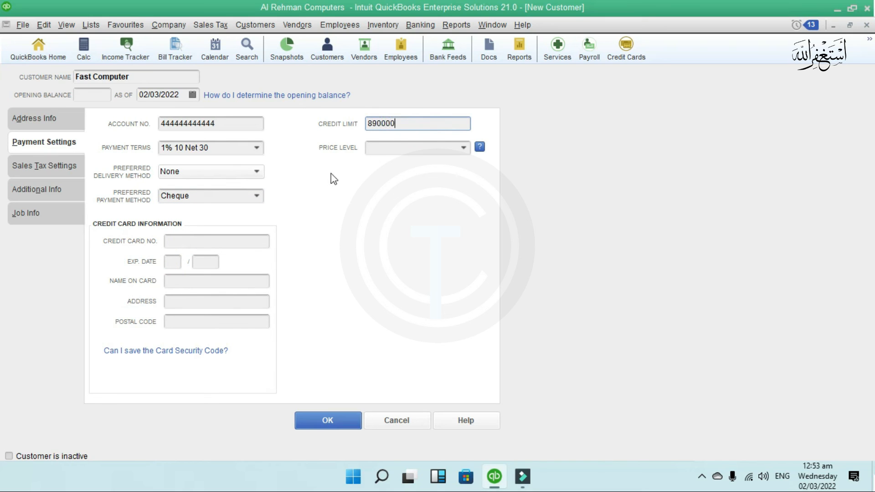
left_click(35, 167)
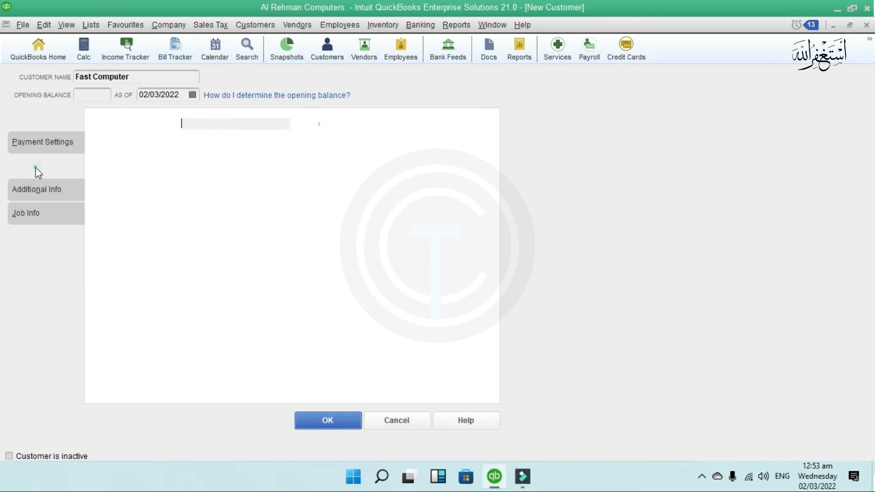
- Set customer type to Retail and sales rep to M, then save Fast Computer
left_click(41, 189)
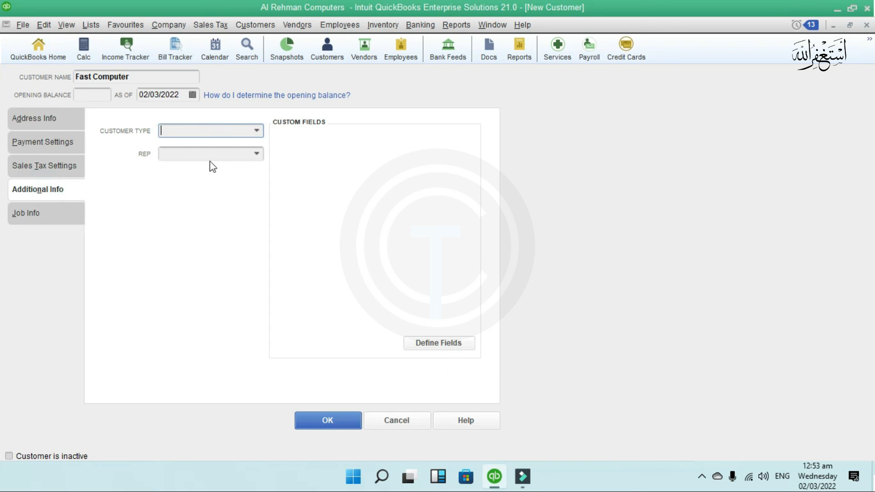
left_click(255, 130)
left_click(201, 205)
left_click(246, 154)
left_click(244, 200)
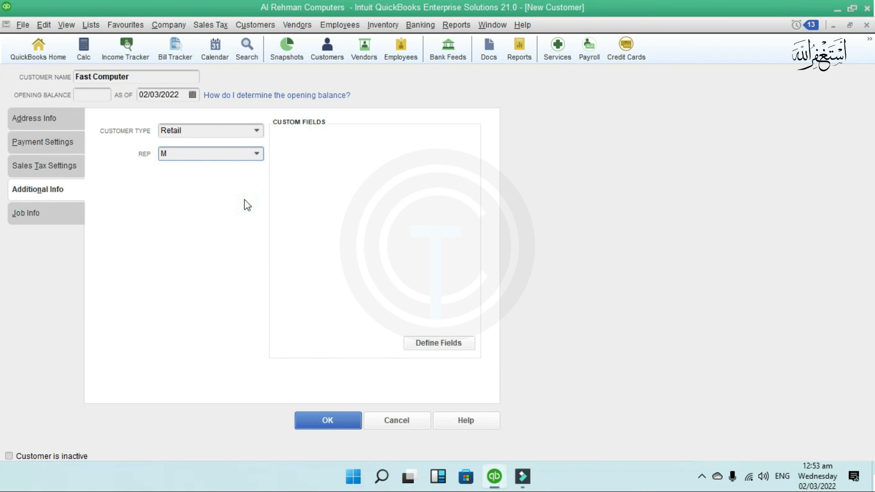
left_click(51, 213)
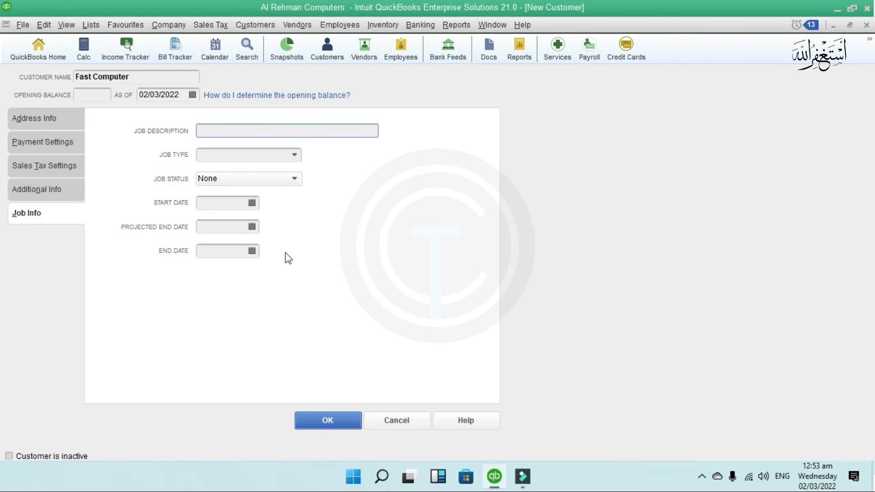
left_click(338, 420)
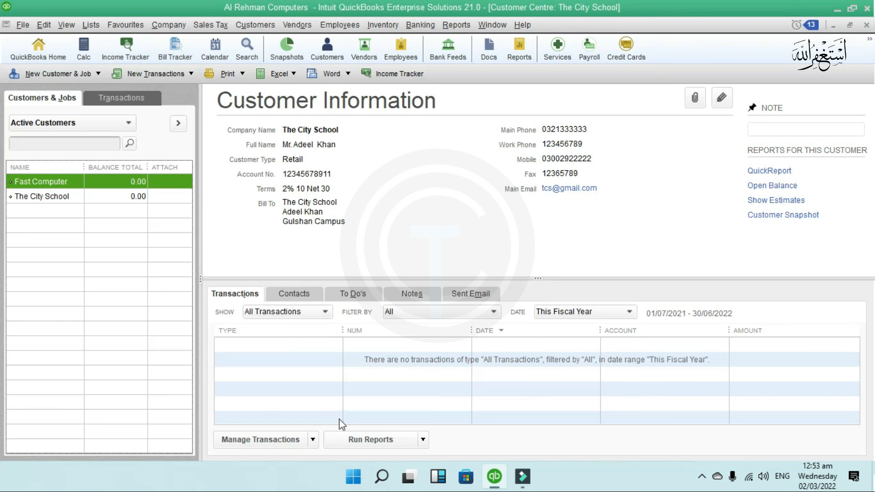